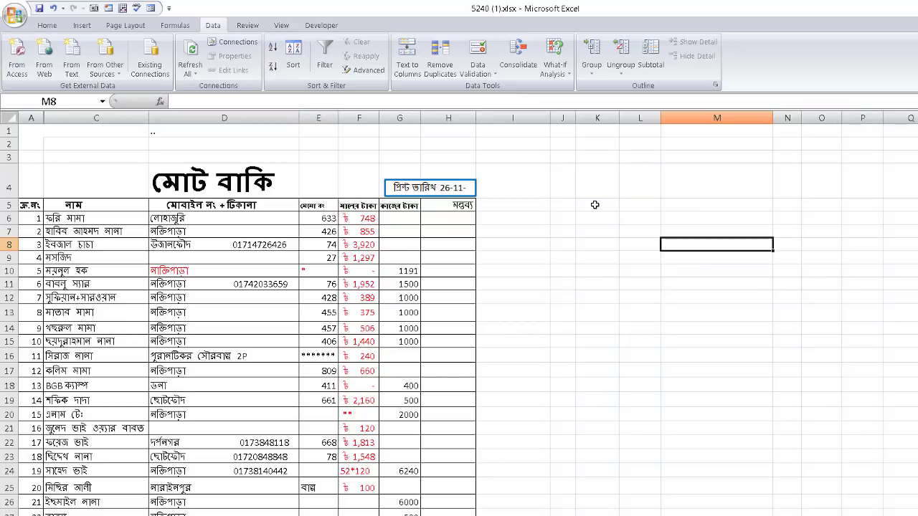
Copy the header row A5:H5 and paste it starting at cell J5
drag(594, 205, 839, 206)
click(732, 246)
drag(33, 205, 457, 205)
right_click(457, 205)
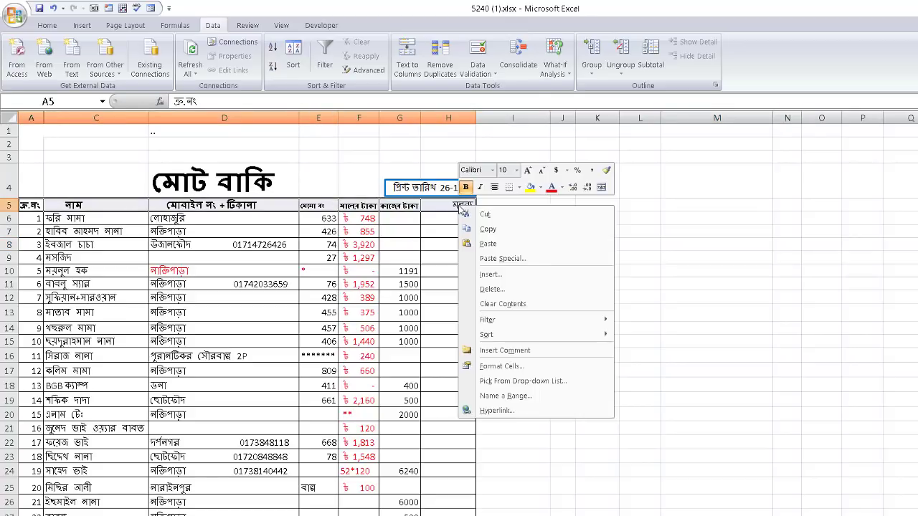
click(487, 230)
click(567, 206)
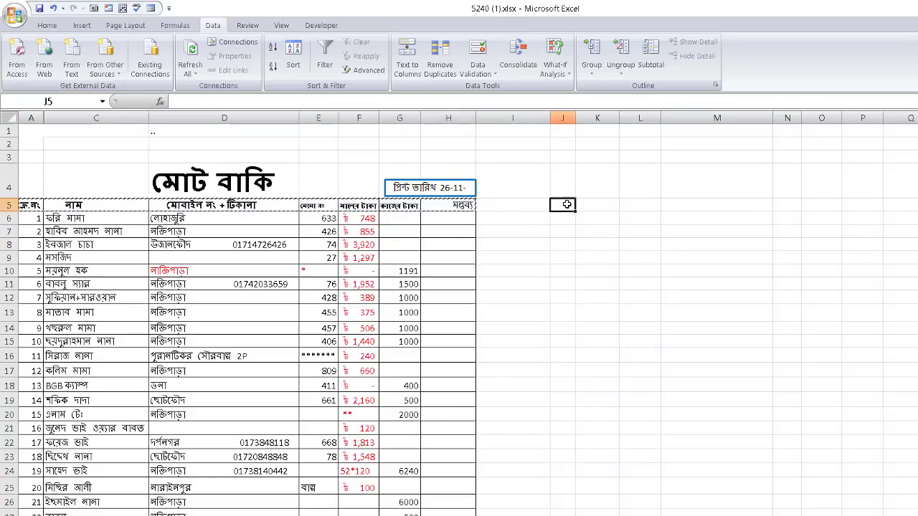
right_click(568, 205)
click(598, 243)
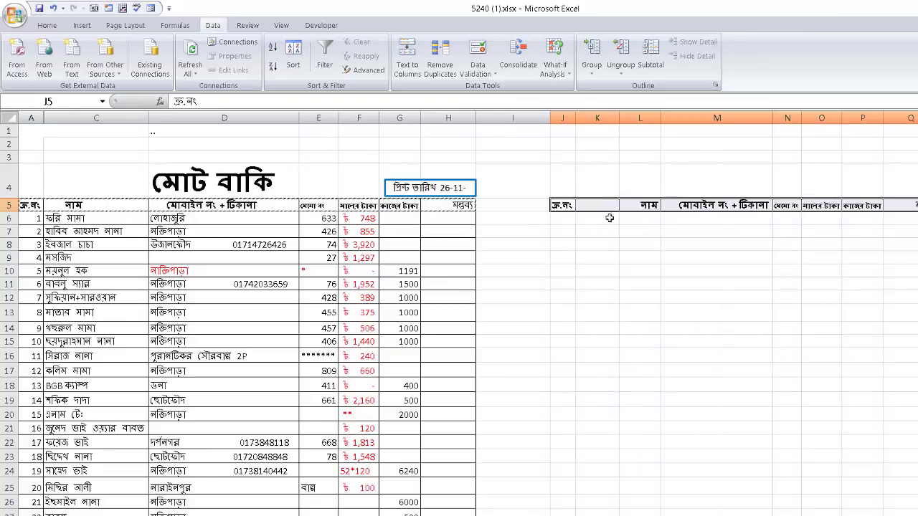
Delete the empty column K so the headers fill J5:P5, then open Excel Options
right_click(597, 120)
click(628, 202)
click(639, 270)
drag(561, 208, 881, 207)
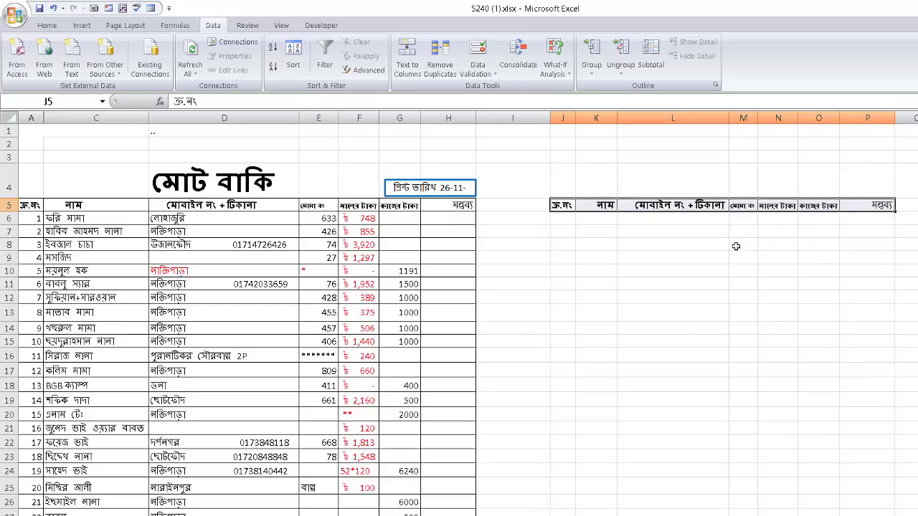
click(9, 117)
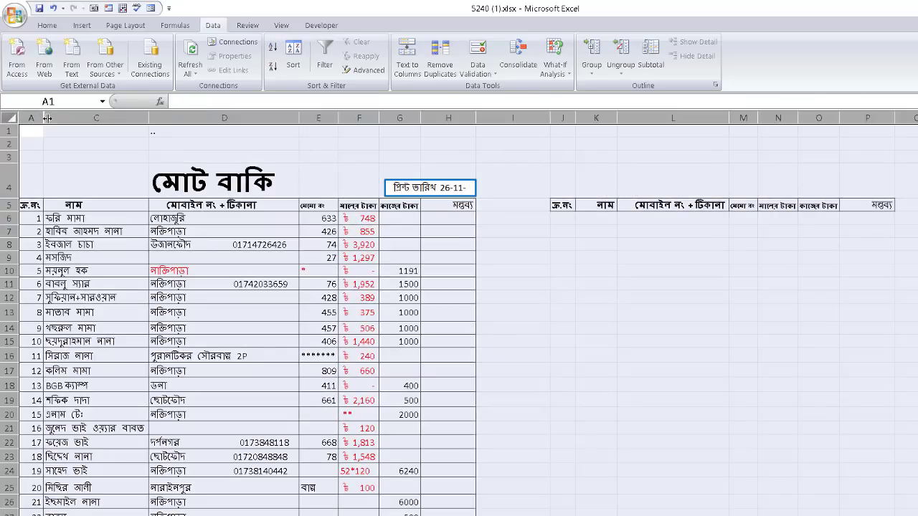
click(677, 260)
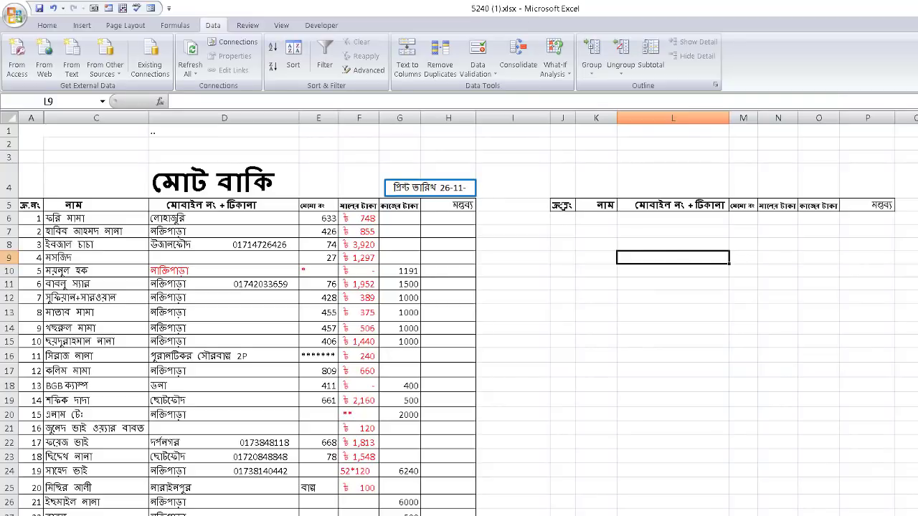
drag(562, 206, 885, 201)
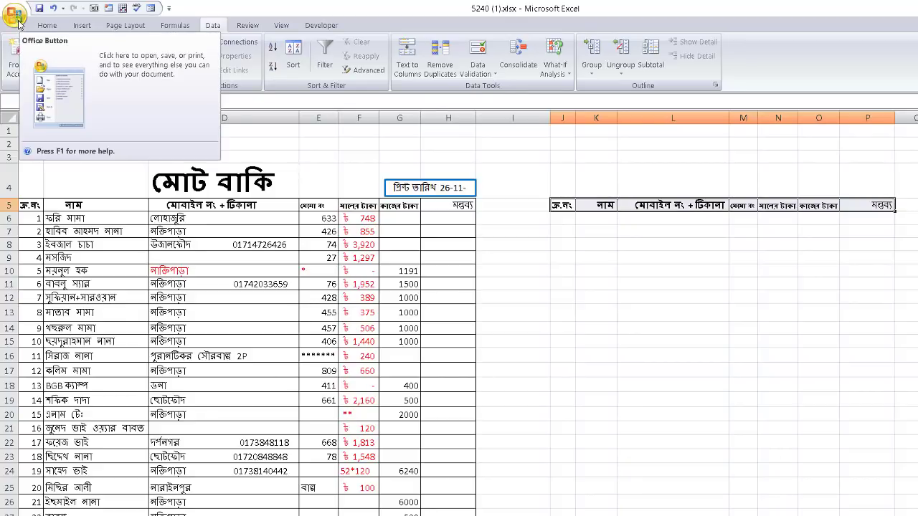
click(15, 16)
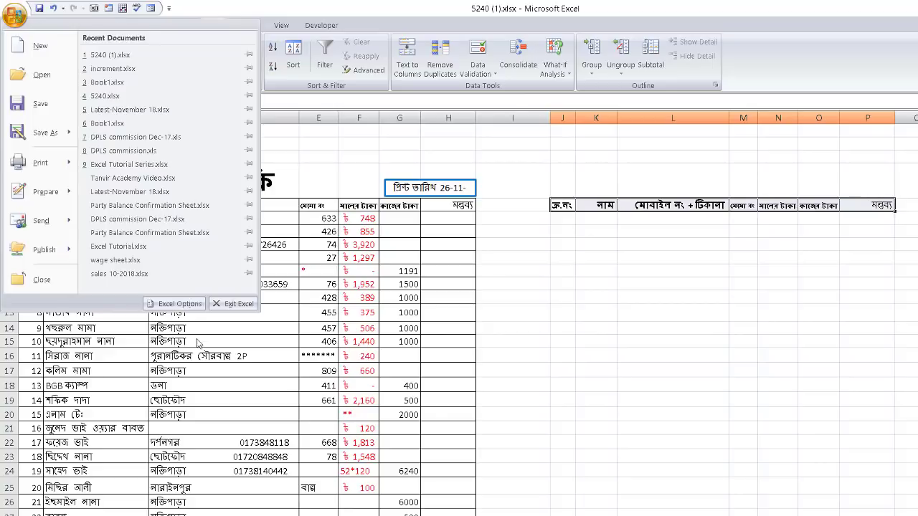
click(174, 305)
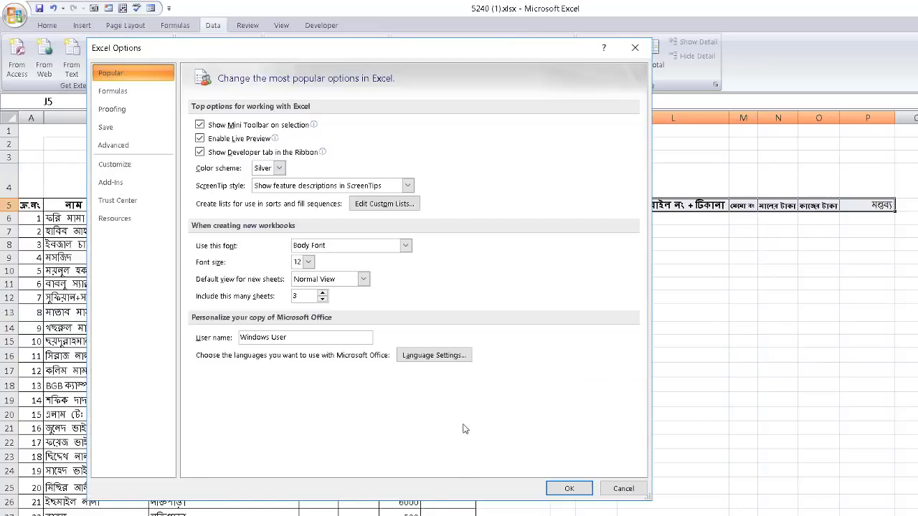
Locate the Form command under Commands Not in the Ribbon in Customize
drag(274, 53, 294, 47)
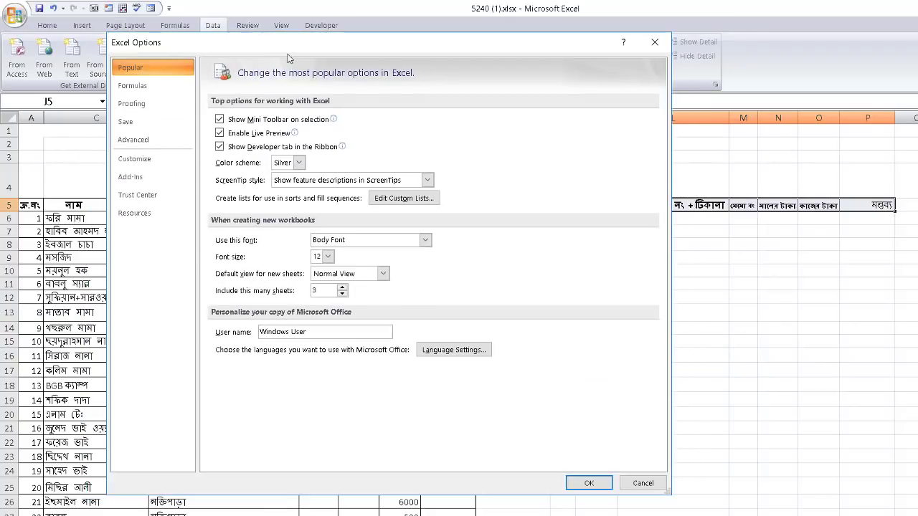
click(144, 162)
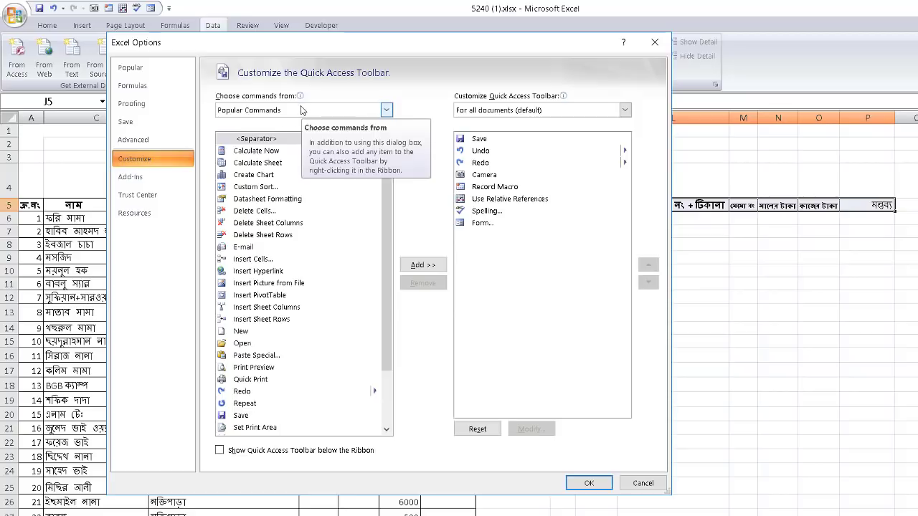
click(387, 113)
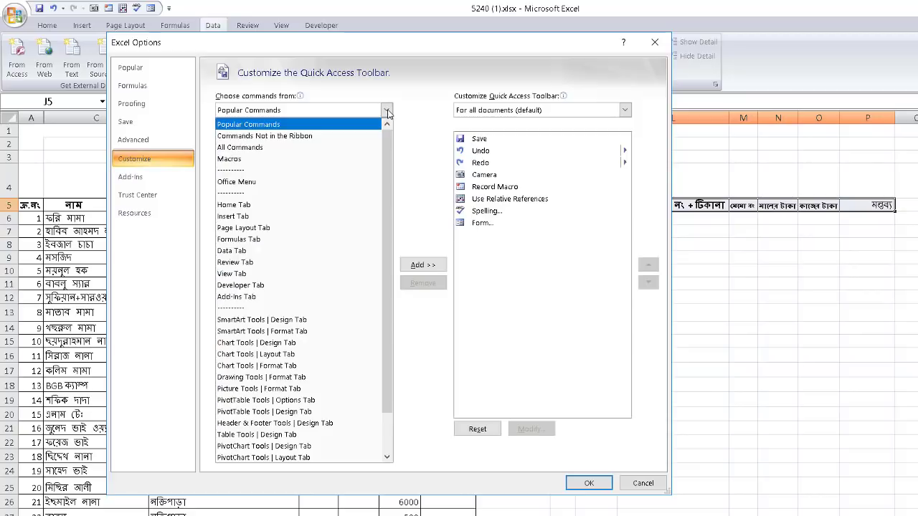
click(294, 136)
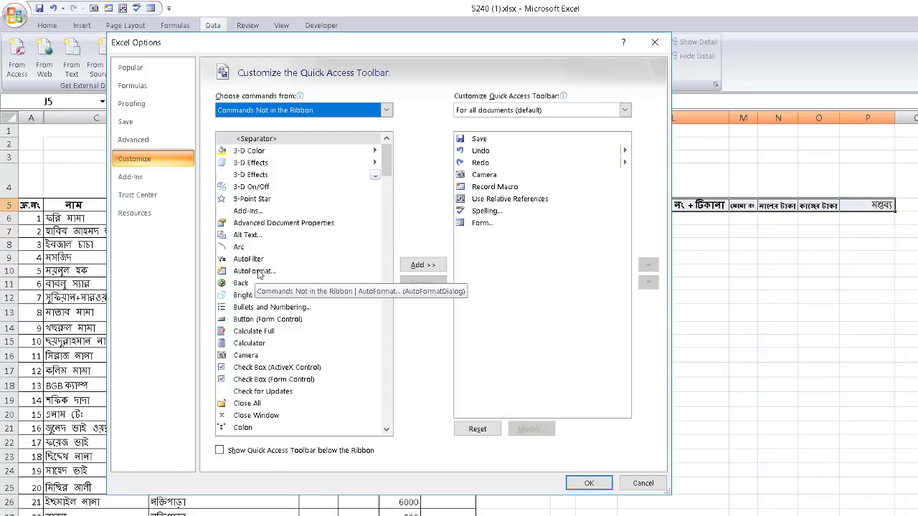
click(260, 273)
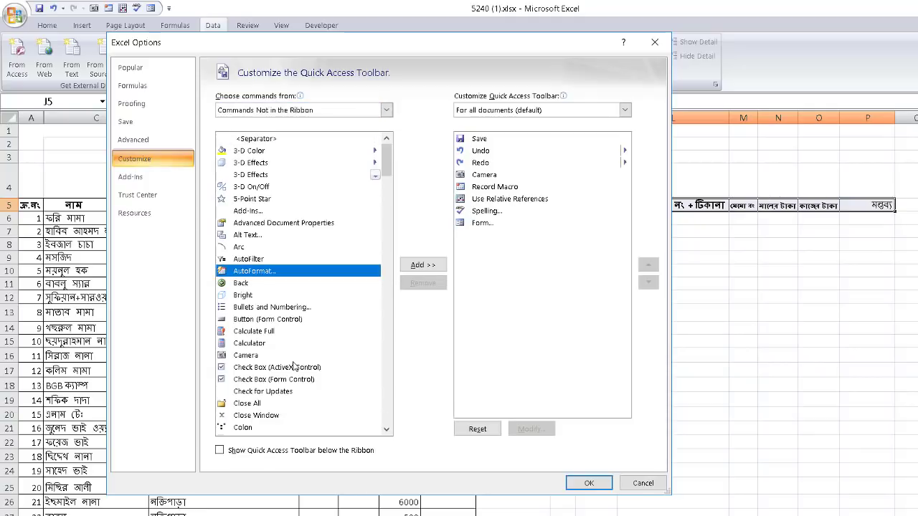
key(f)
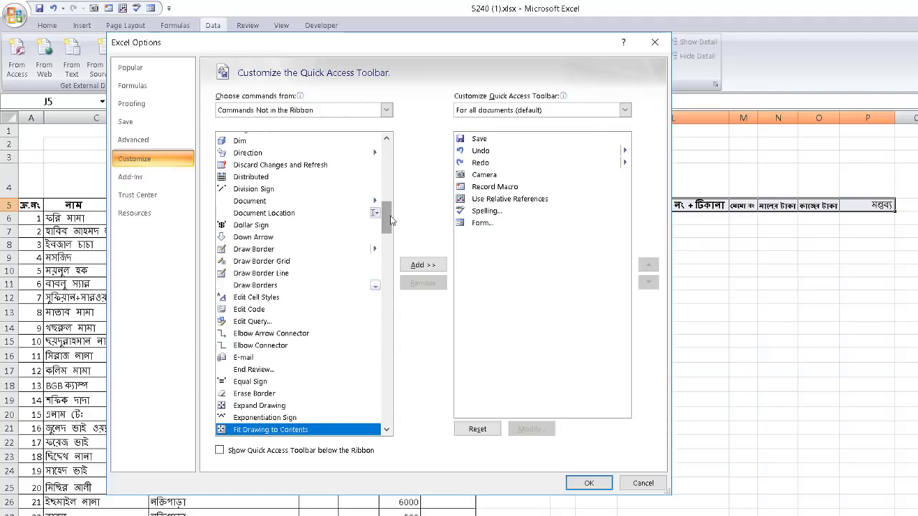
drag(387, 219, 385, 246)
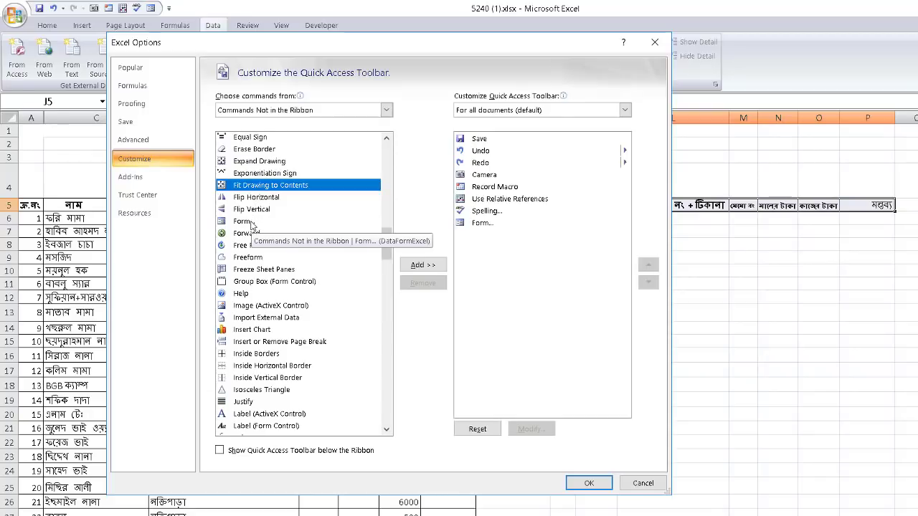
click(252, 224)
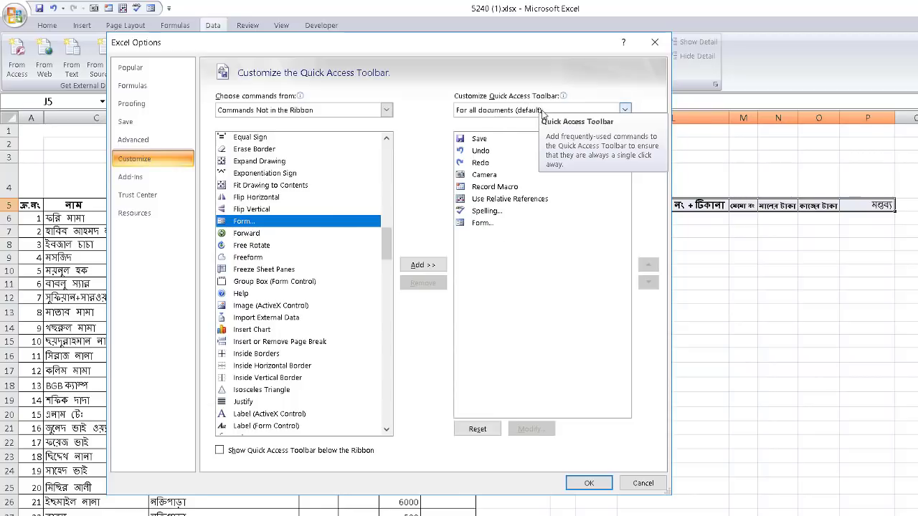
Keep Form on the Quick Access Toolbar for all documents and confirm with OK
click(484, 225)
click(625, 110)
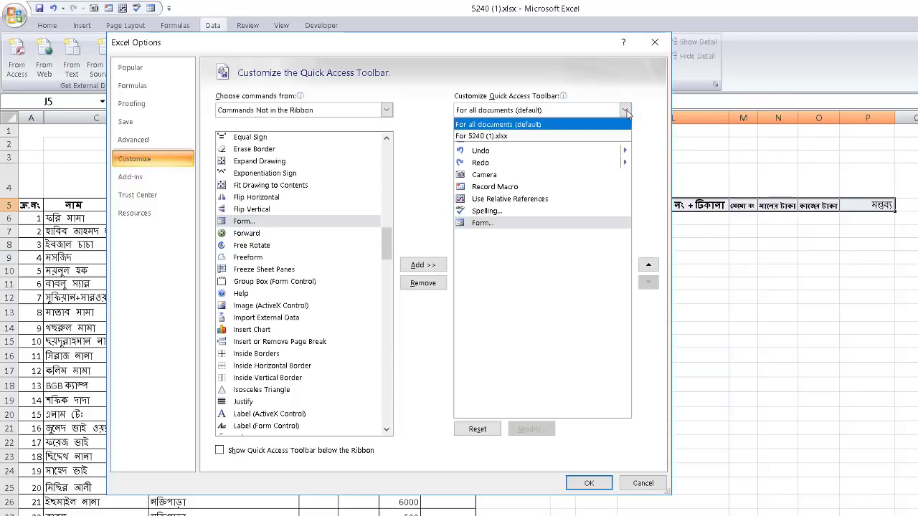
click(565, 126)
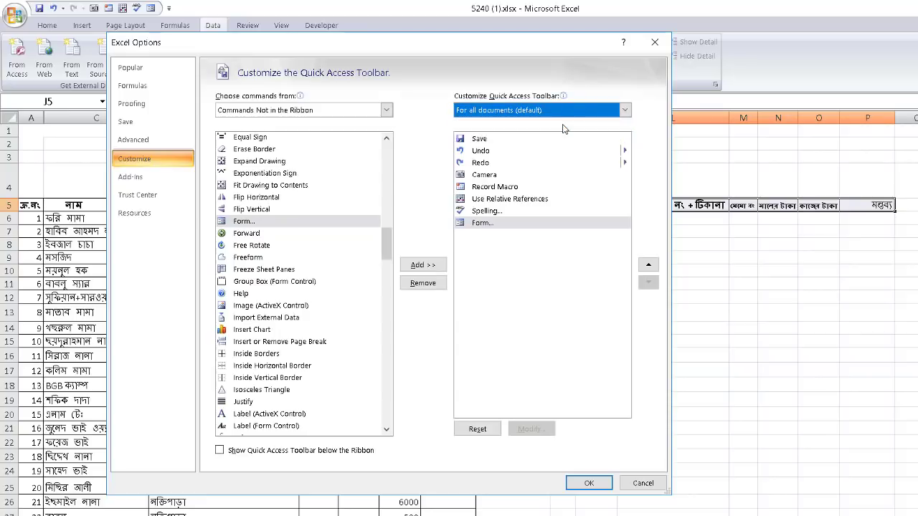
click(492, 224)
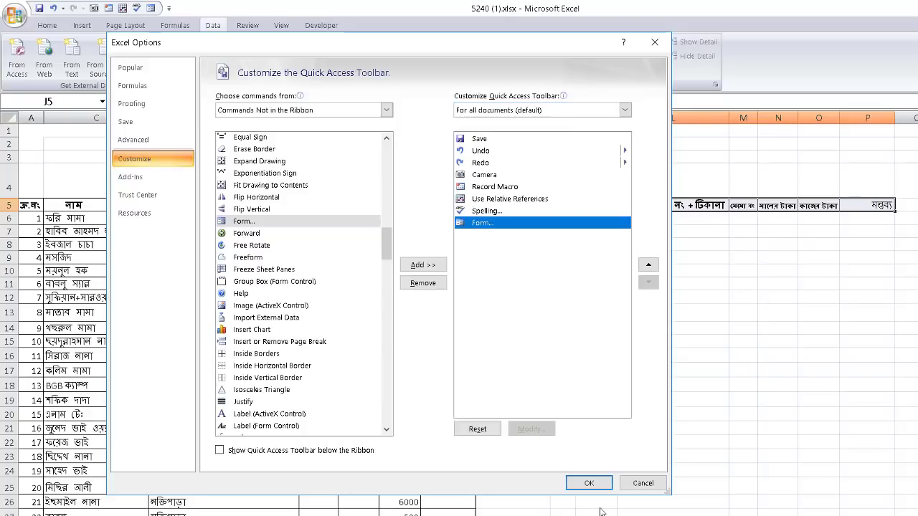
click(589, 484)
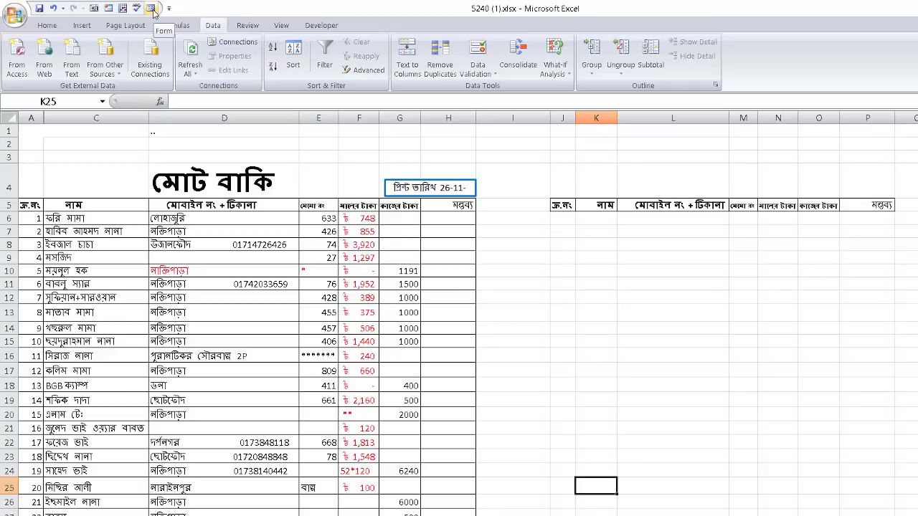
Open a data form on headers J5:P5, accepting the first row as labels
click(562, 286)
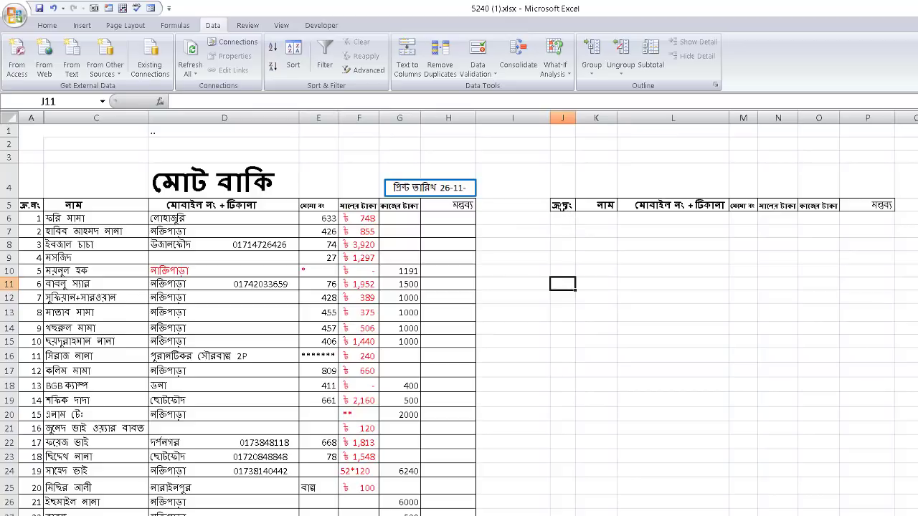
click(572, 245)
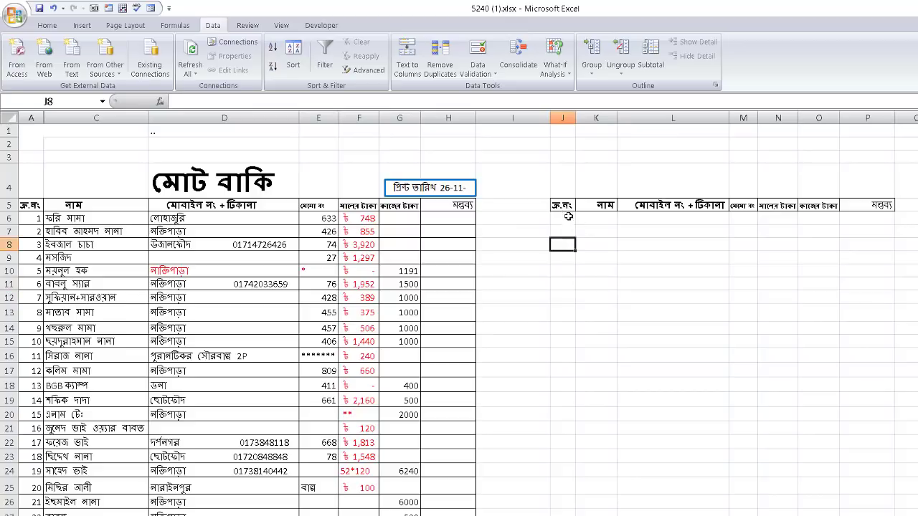
drag(566, 205, 859, 208)
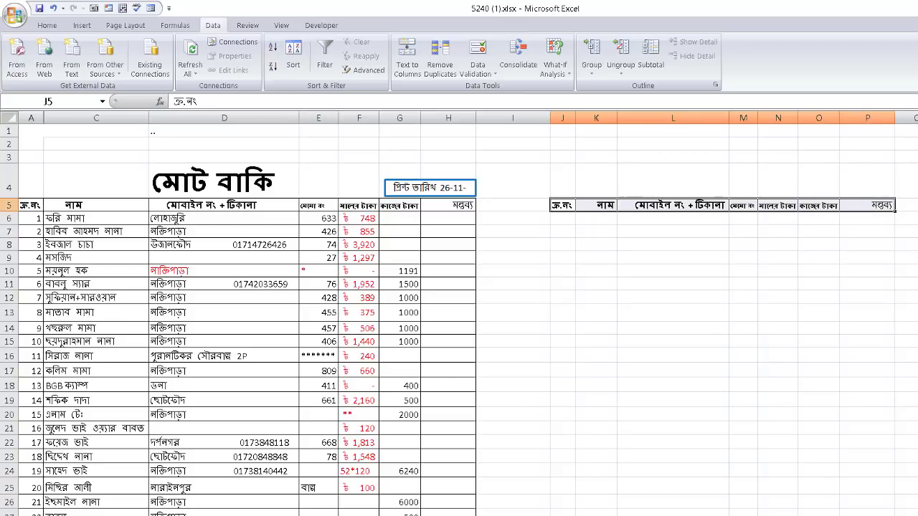
click(152, 8)
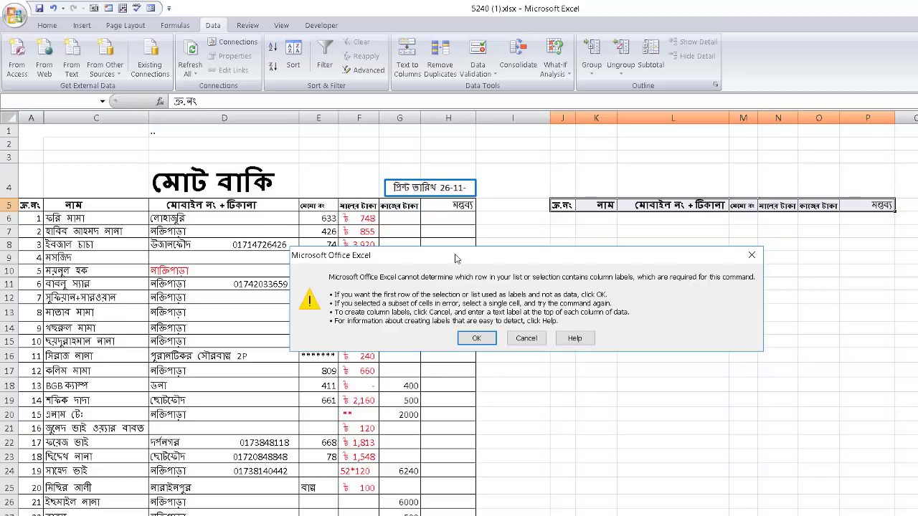
drag(458, 260, 477, 180)
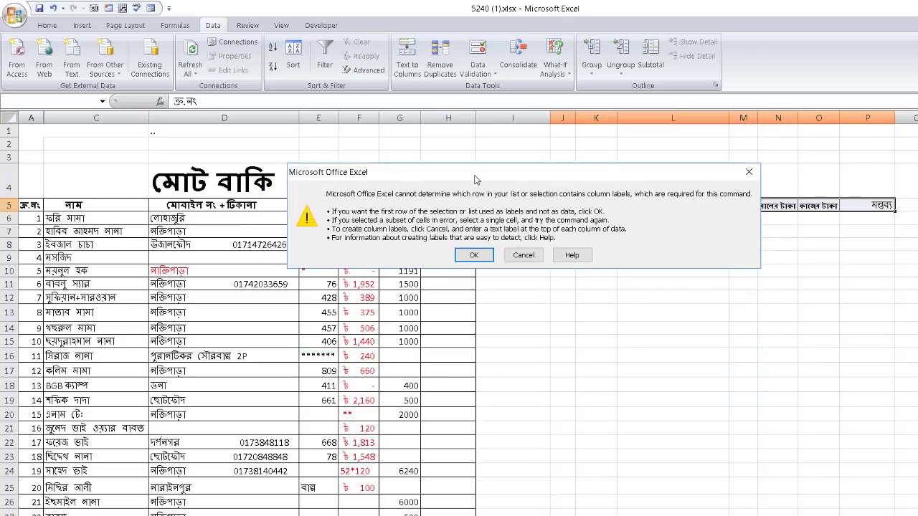
click(473, 257)
drag(447, 255, 353, 157)
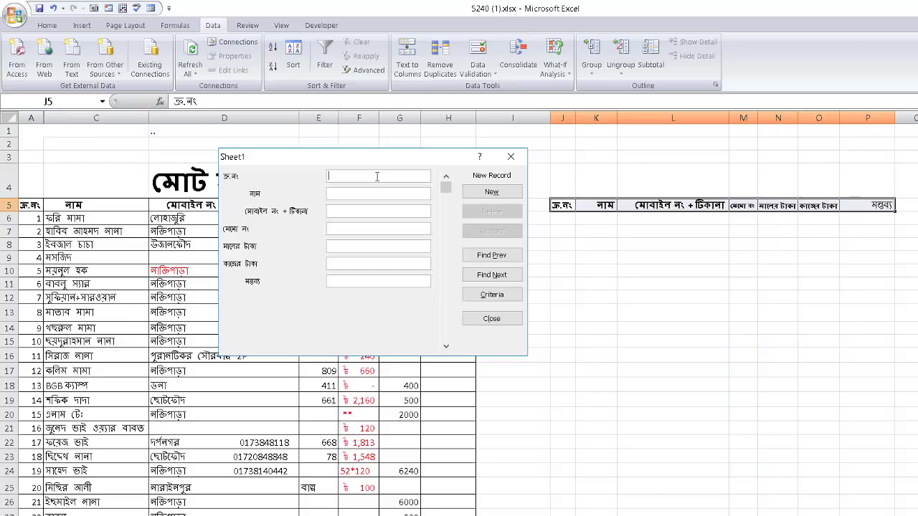
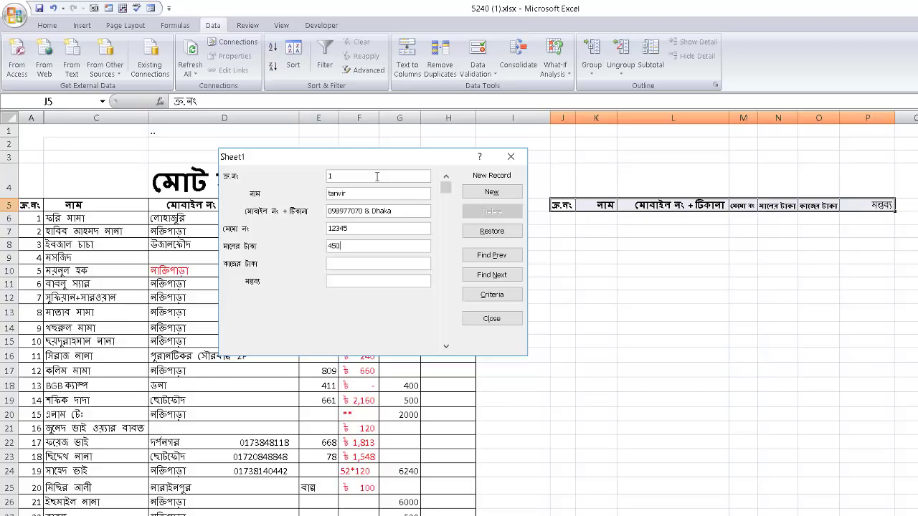
Add record 1 with a name, phone number, 50012 and the remark good
key(Return)
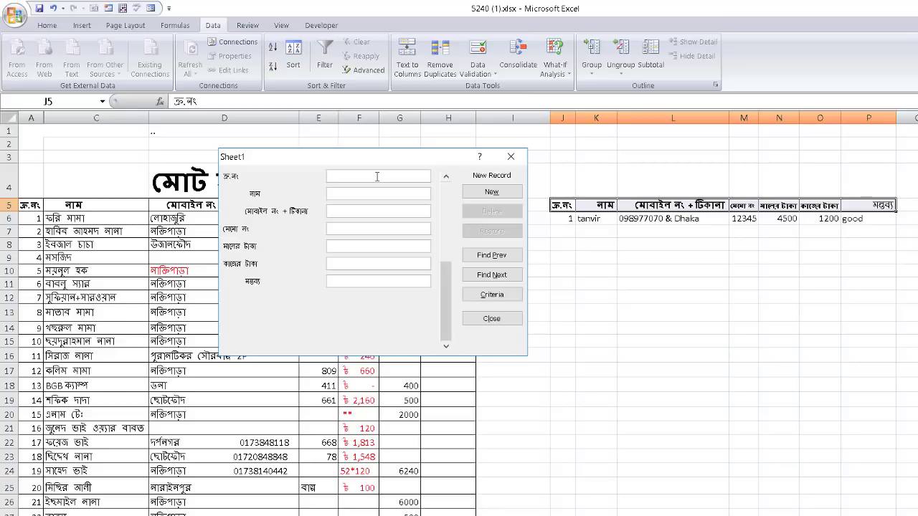
Add record 2 with a name, phone number, memo 123424567, 342 and remark bad
text(2)
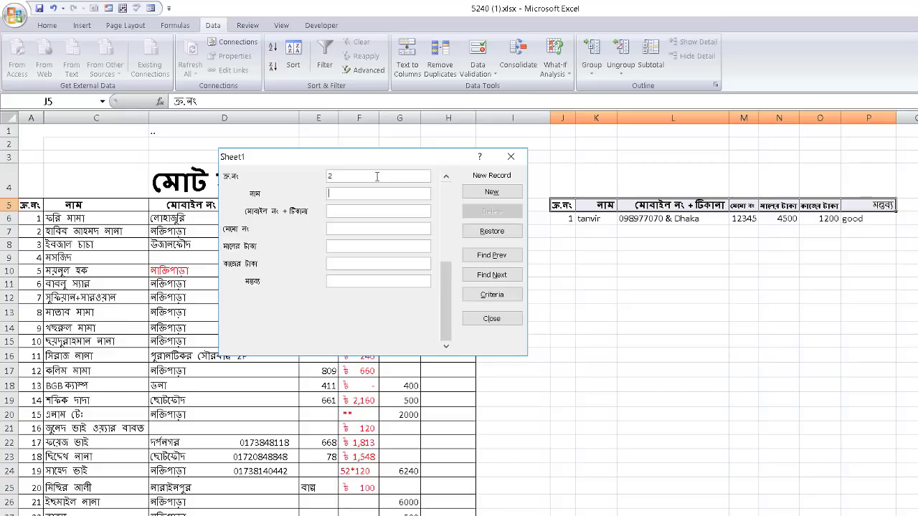
text(tareq)
text(809098-9 )
text(& mipur)
key(Tab)
text(1234)
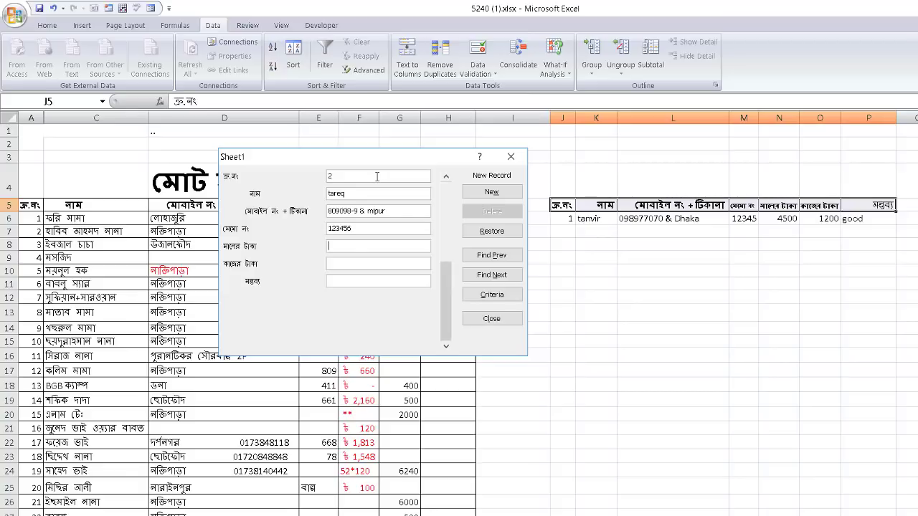
text(24567)
key(Tab)
text(342)
text(bad)
key(Return)
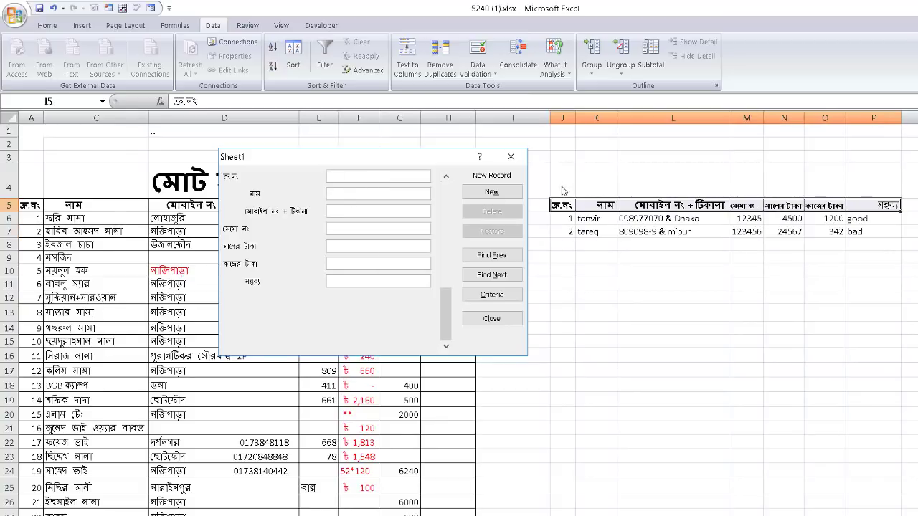
Step back through the two entered records with Find Prev, then close the form
click(502, 256)
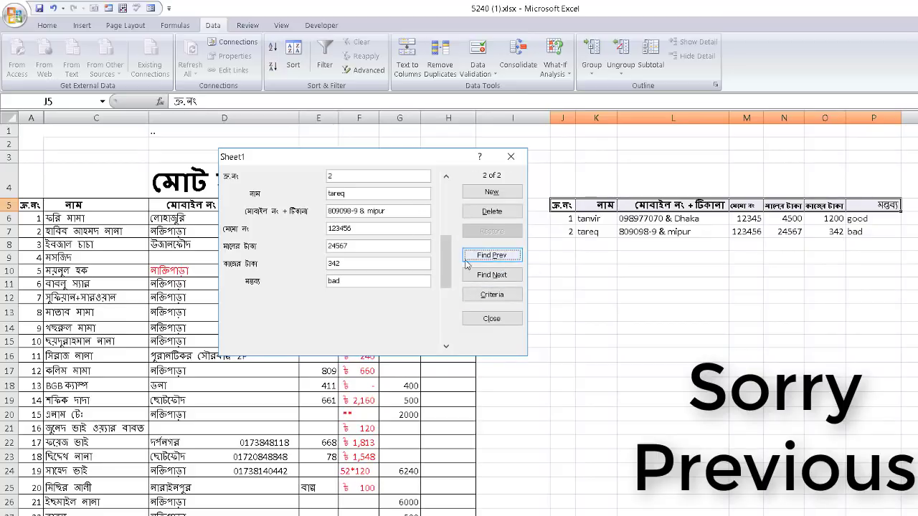
click(504, 276)
click(501, 257)
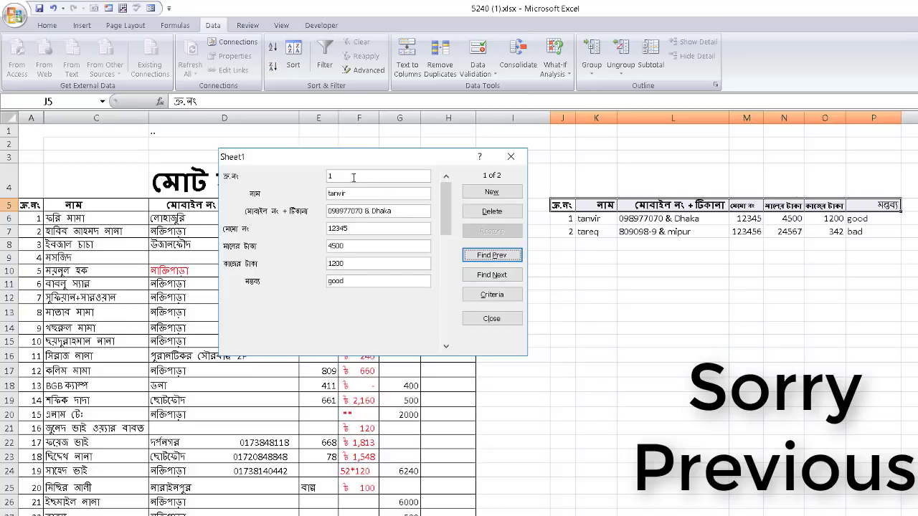
click(511, 157)
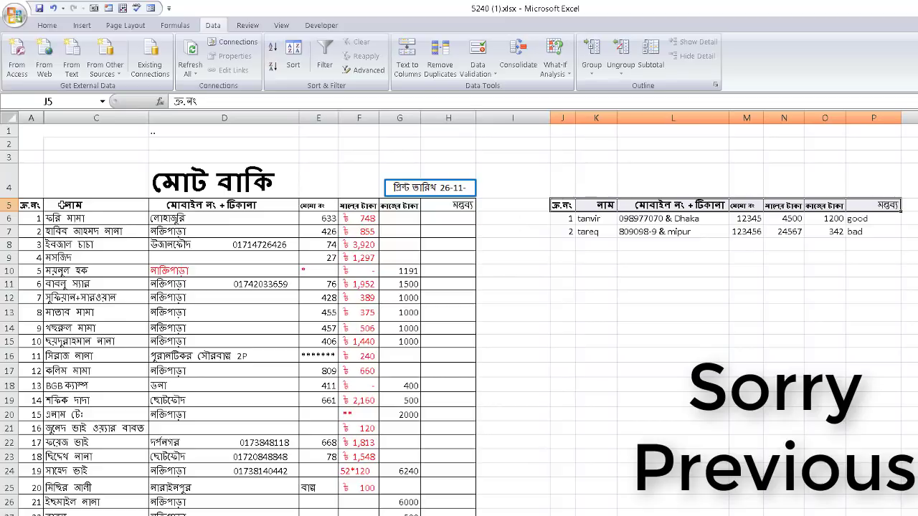
Through a data form on A5:H5, change the first serial number from 1 to 10
drag(32, 203, 470, 206)
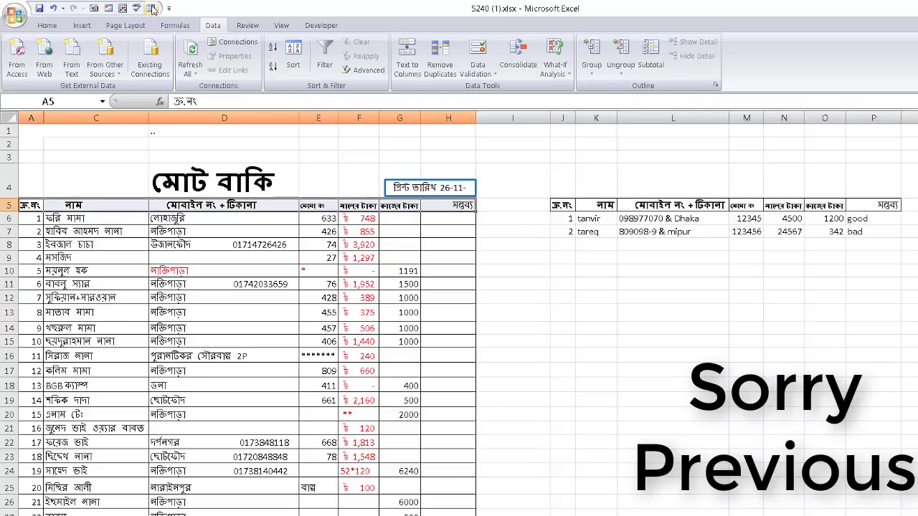
click(152, 8)
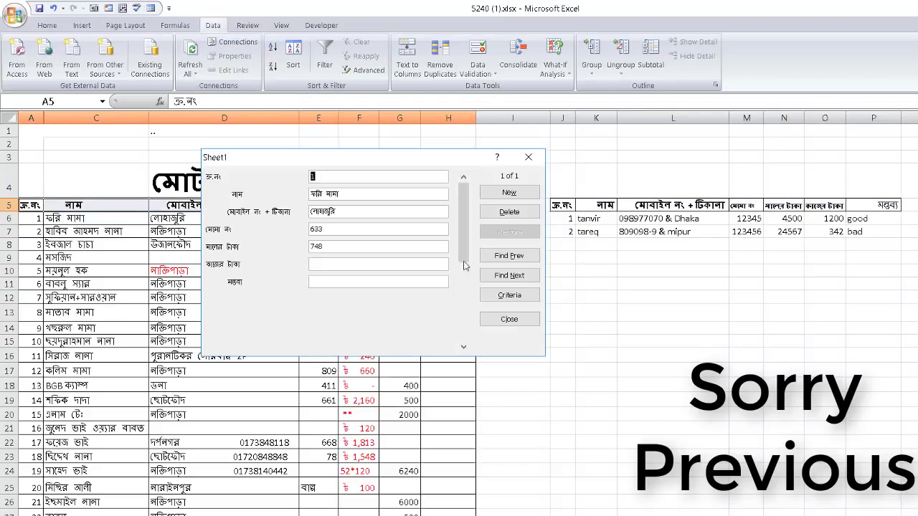
click(521, 280)
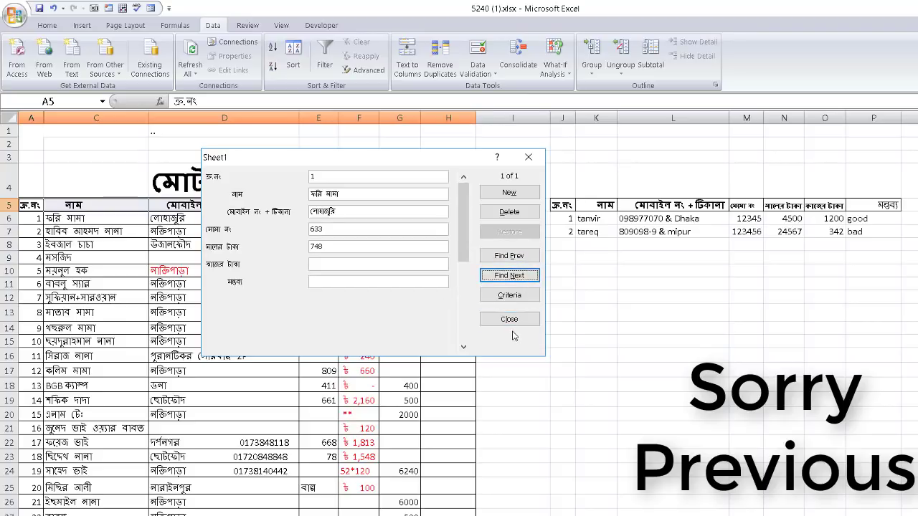
click(514, 258)
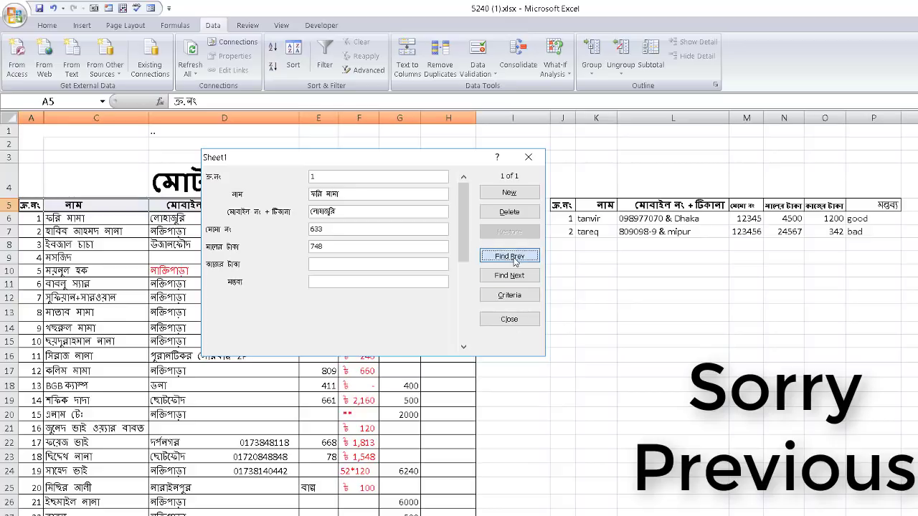
click(377, 176)
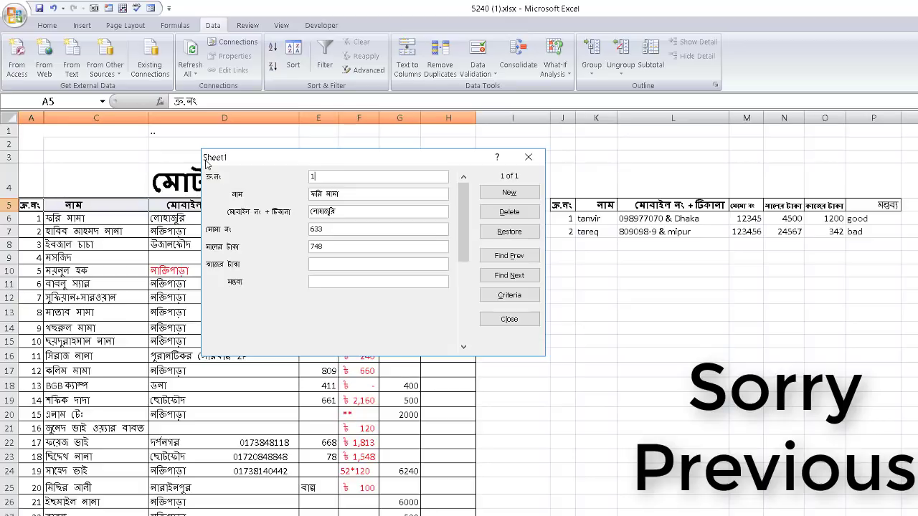
key(Return)
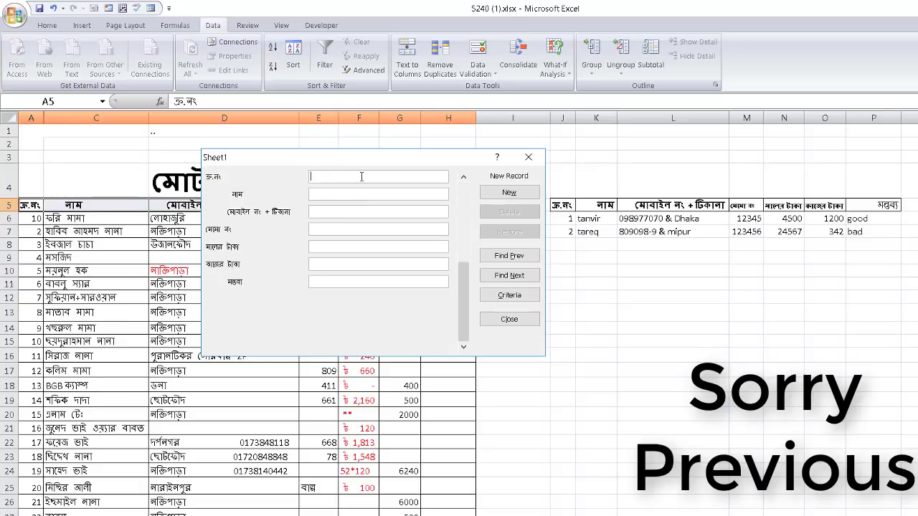
click(529, 157)
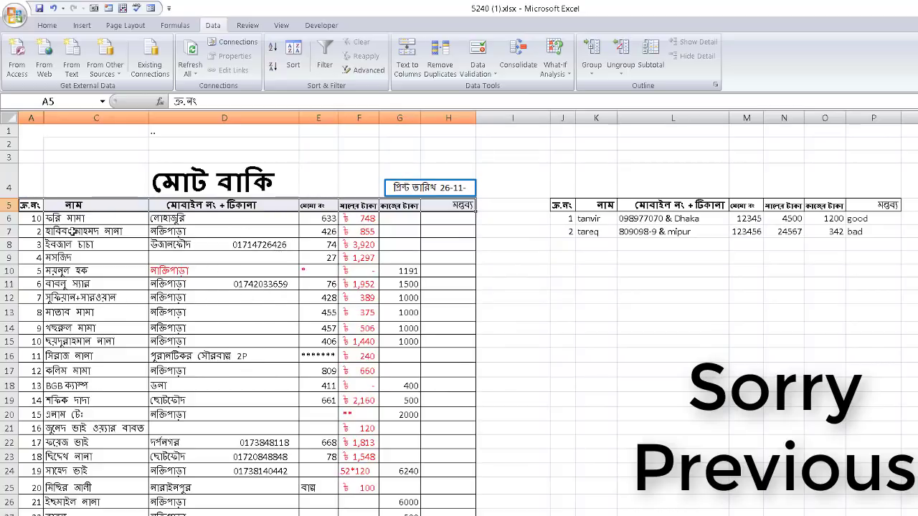
Select the due list A5:H28 and open its data form
mouse_move(41, 208)
mouse_down()
mouse_move(448, 206)
mouse_move(410, 344)
mouse_move(452, 513)
mouse_up()
scroll(451, 322, up, 20)
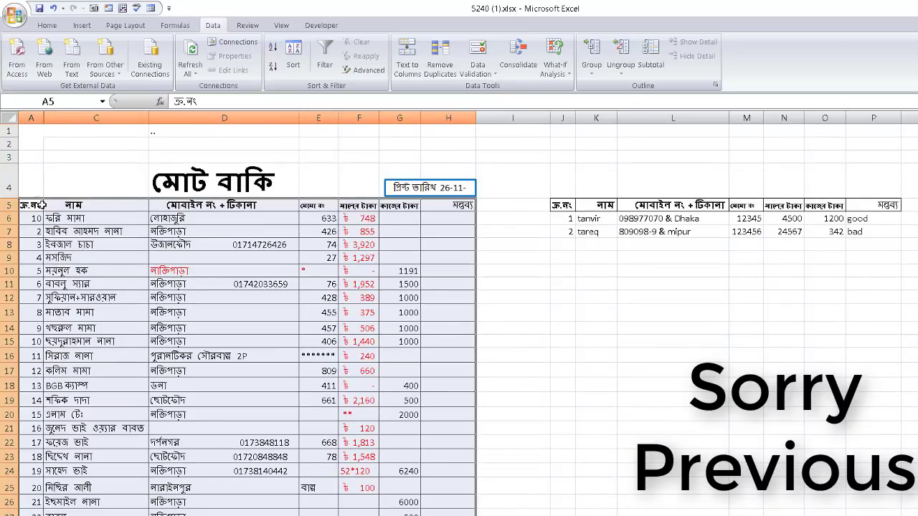
click(151, 8)
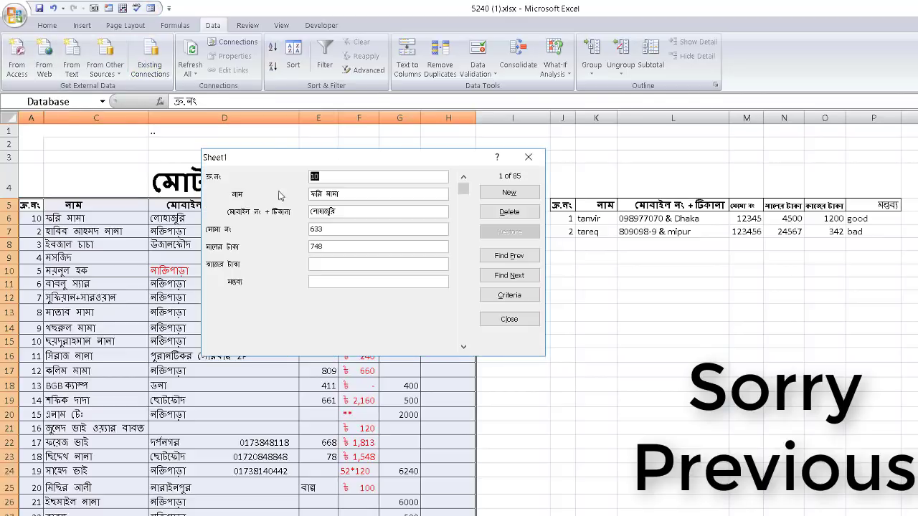
Browse the due-list records forward with Find Next and back with Find Prev
click(505, 277)
click(505, 277)
click(506, 277)
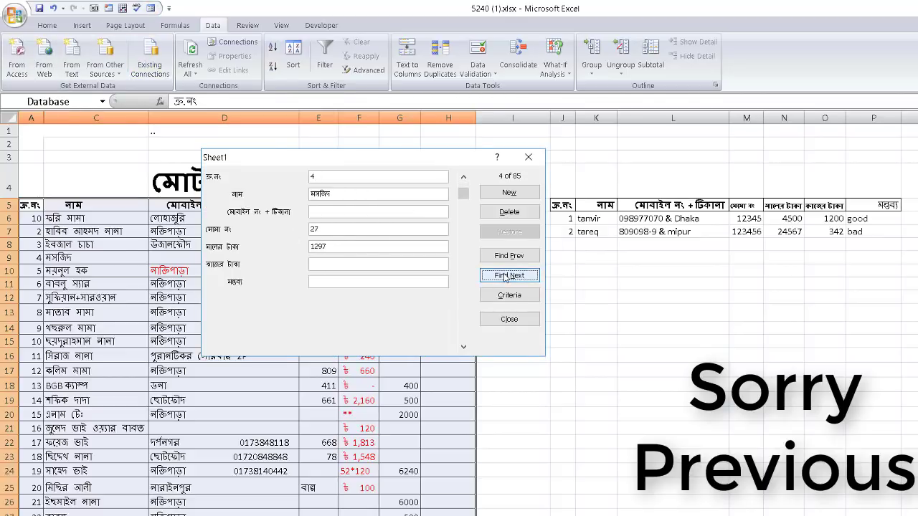
click(508, 278)
click(508, 278)
click(508, 278)
click(508, 278)
click(508, 278)
click(508, 279)
click(509, 256)
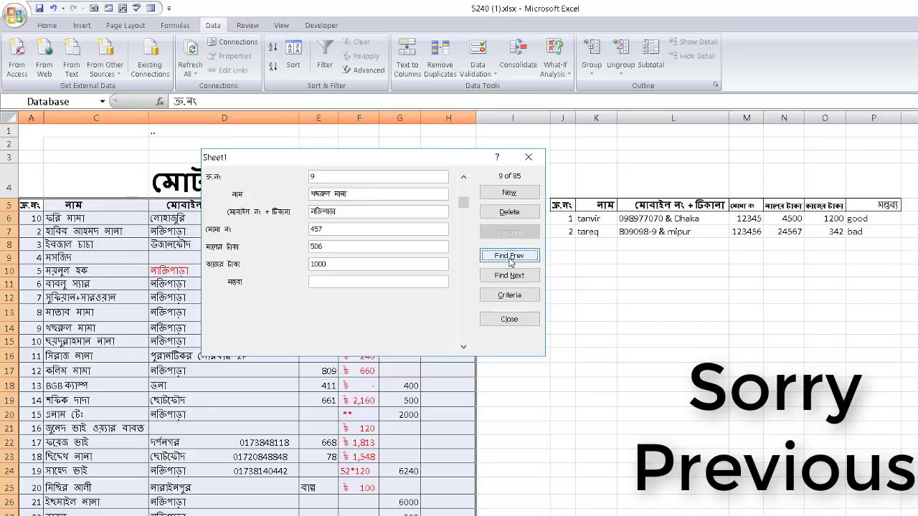
click(509, 257)
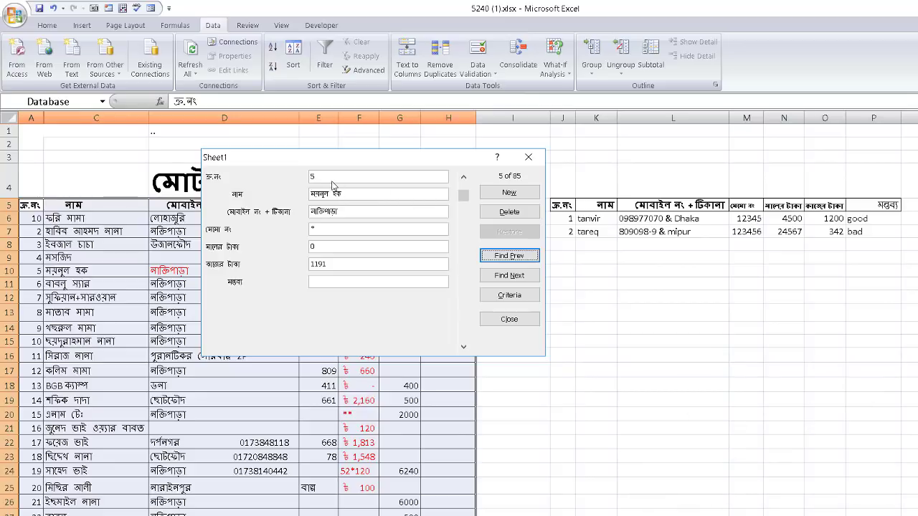
click(509, 276)
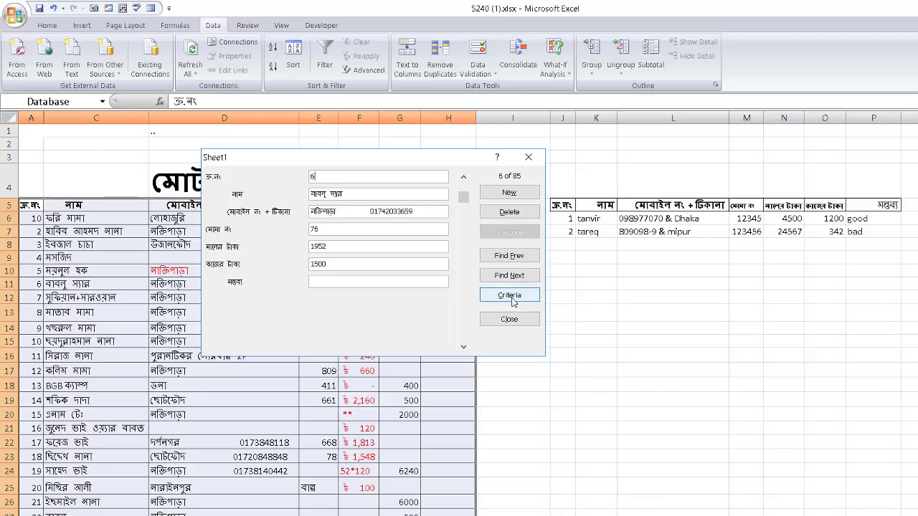
Use Criteria to find serial number 10, then close the data form
click(509, 295)
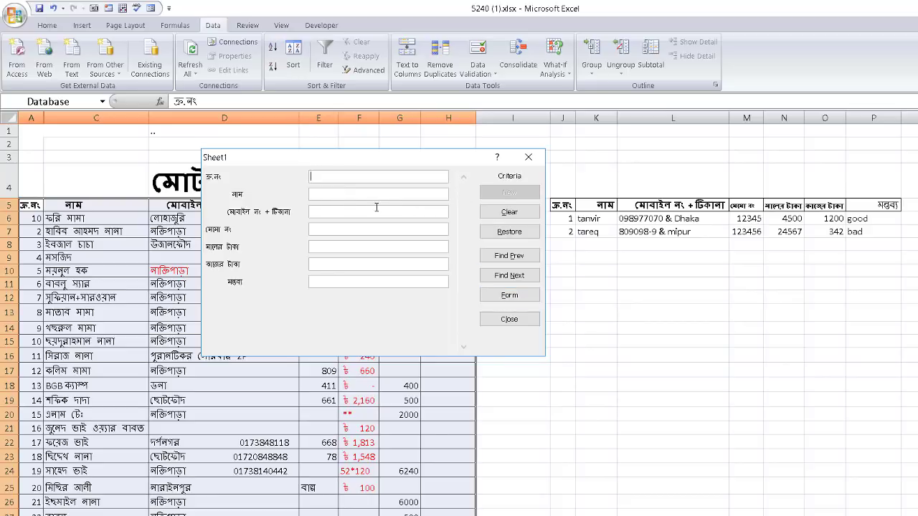
text(10)
click(510, 277)
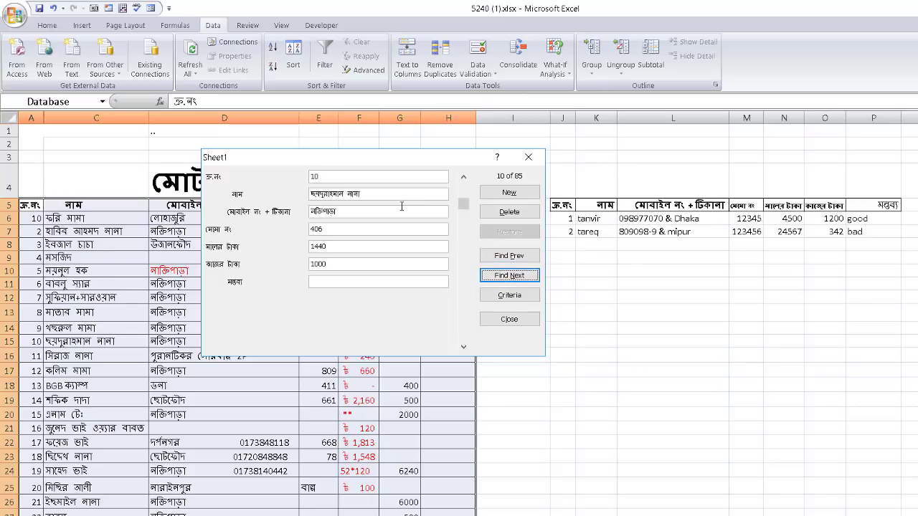
drag(345, 155, 386, 141)
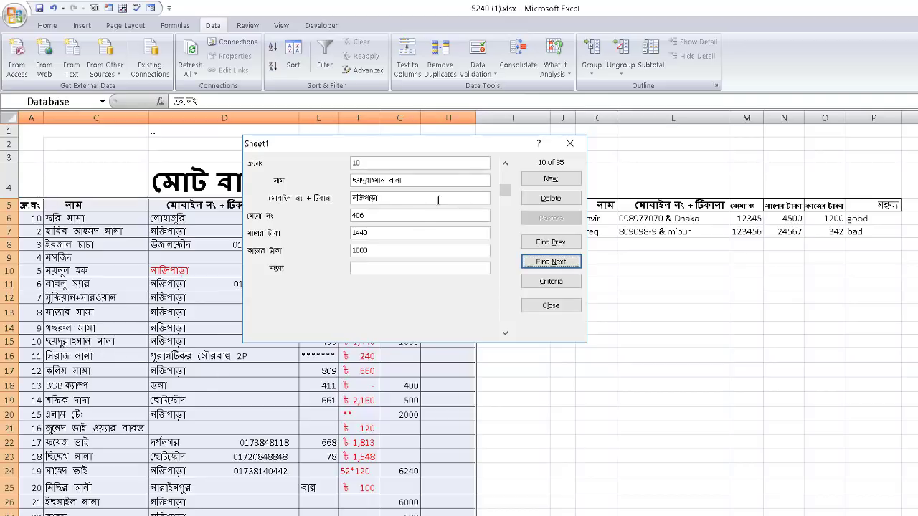
drag(431, 143, 351, 208)
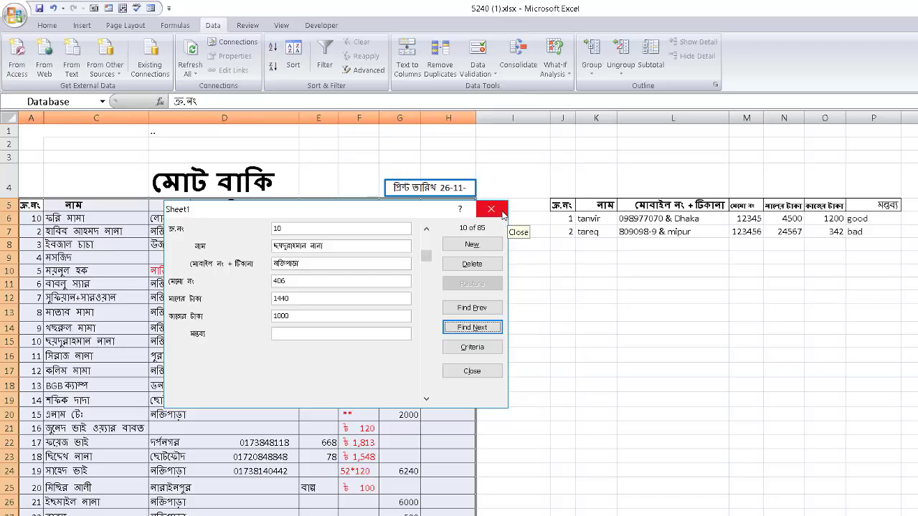
click(501, 212)
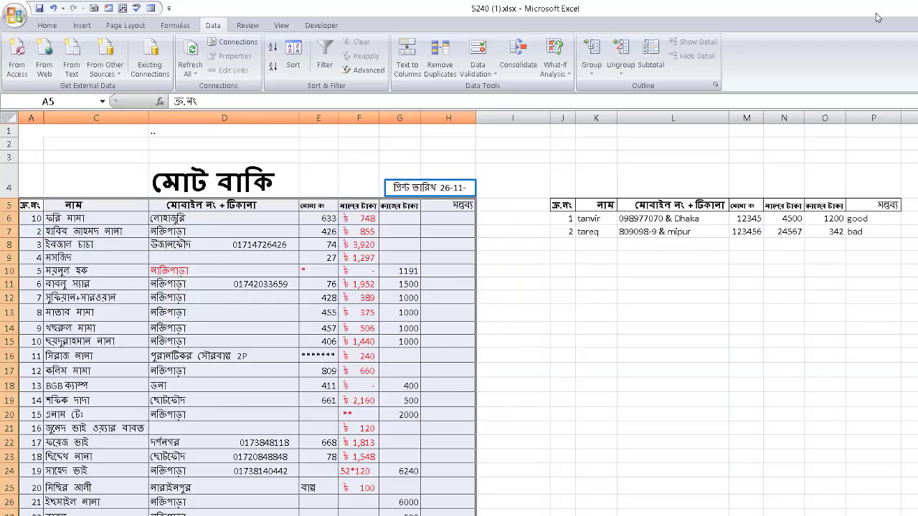
Bring 4.JPG to the front in Photos and move on to comment screenshot 3.JPG
click(867, 515)
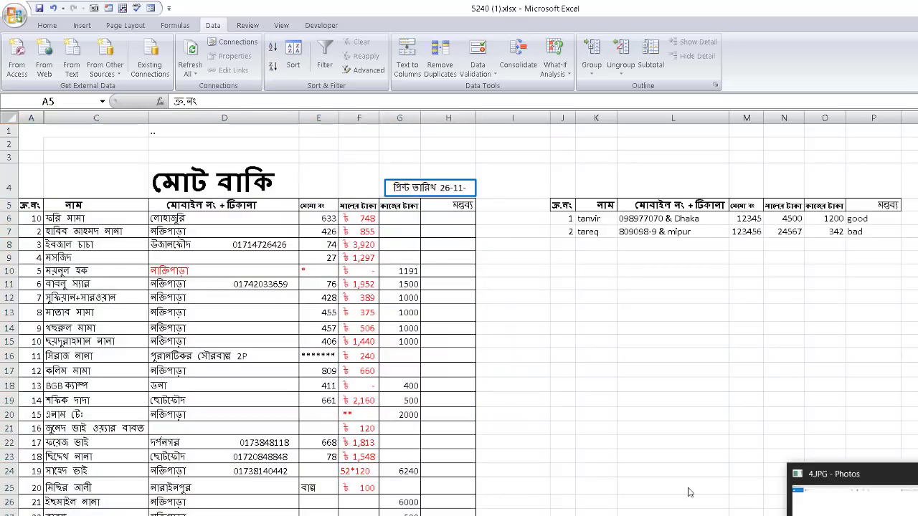
click(869, 509)
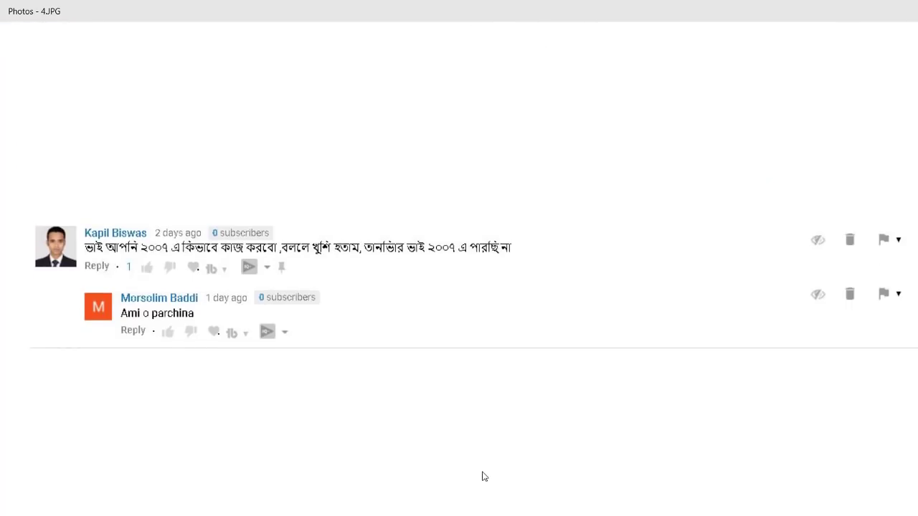
key(Left)
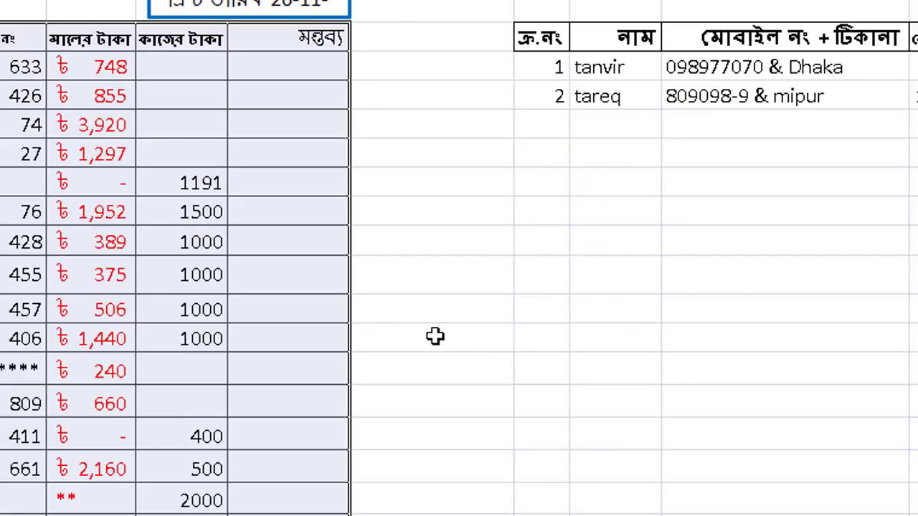
Switch back to the Excel dues sheet with its two-record J–P table
click(604, 336)
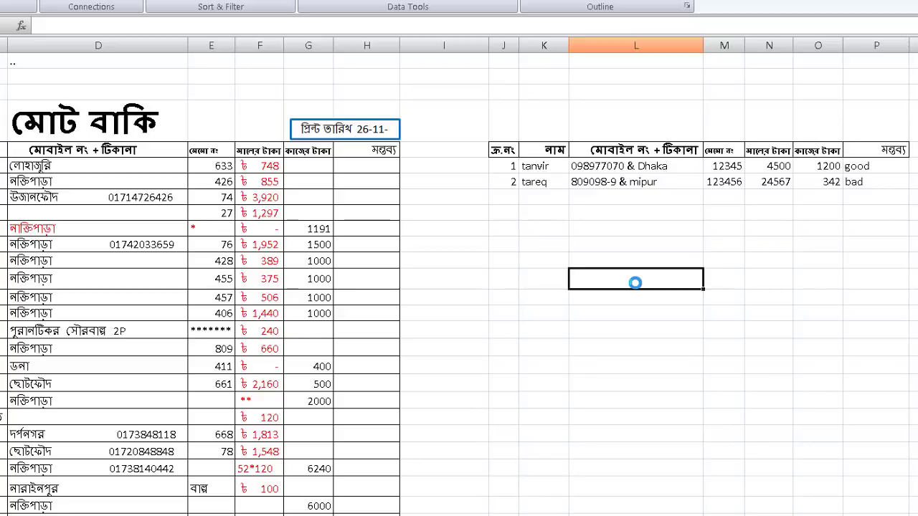
Enter two mobile numbers with an apostrophe prefix in L11 and L12, keeping their leading zeros
text(')
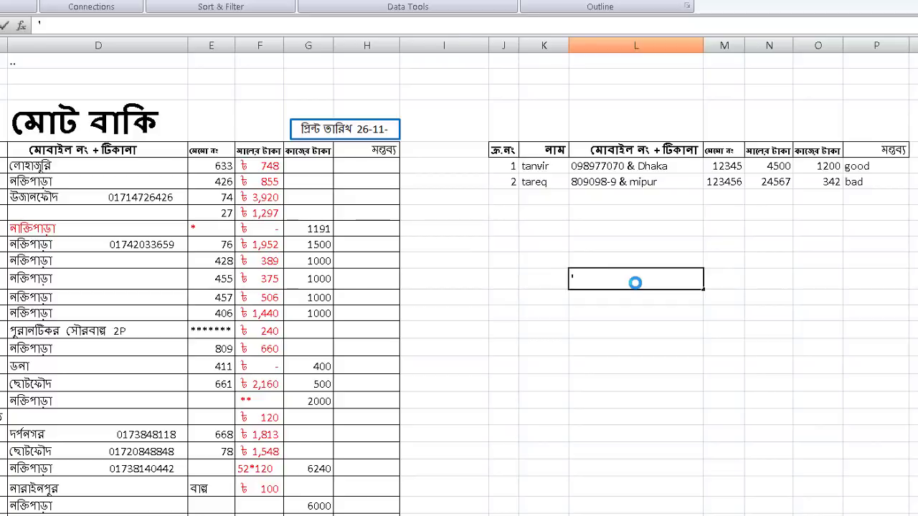
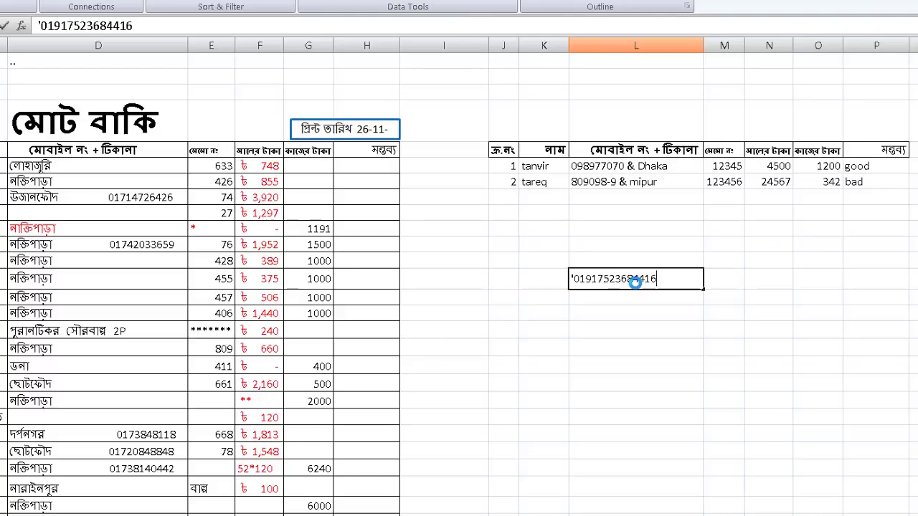
key(Tab)
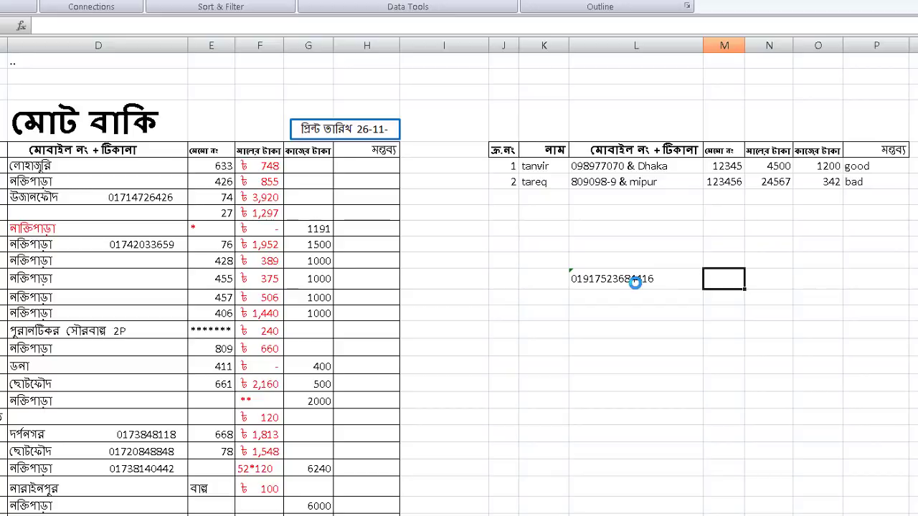
drag(632, 298, 632, 418)
click(627, 301)
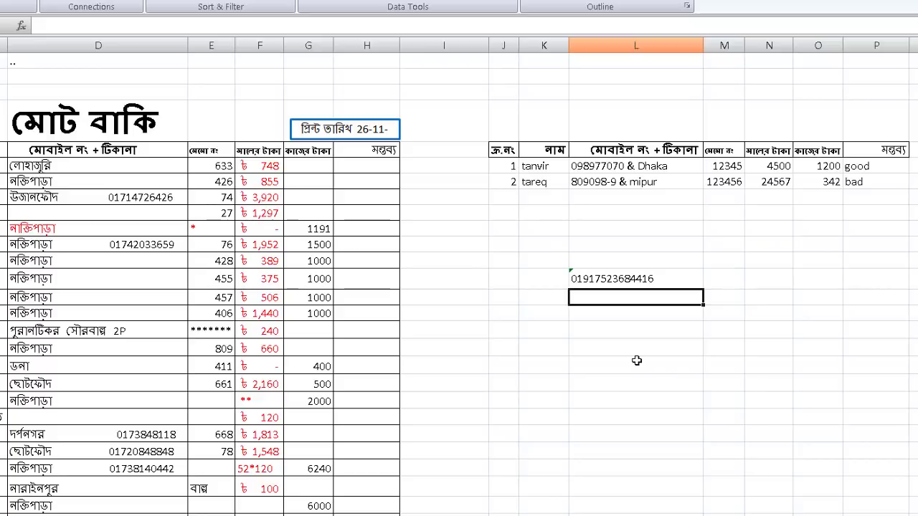
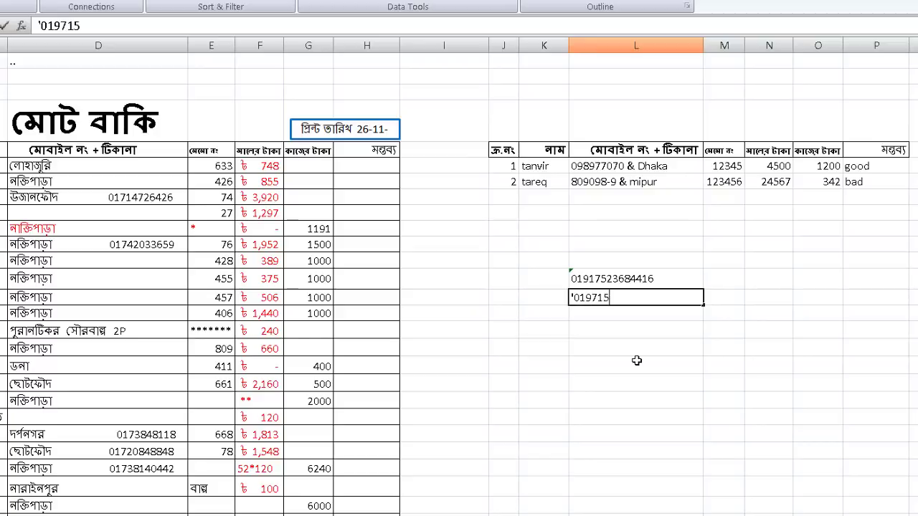
key(Tab)
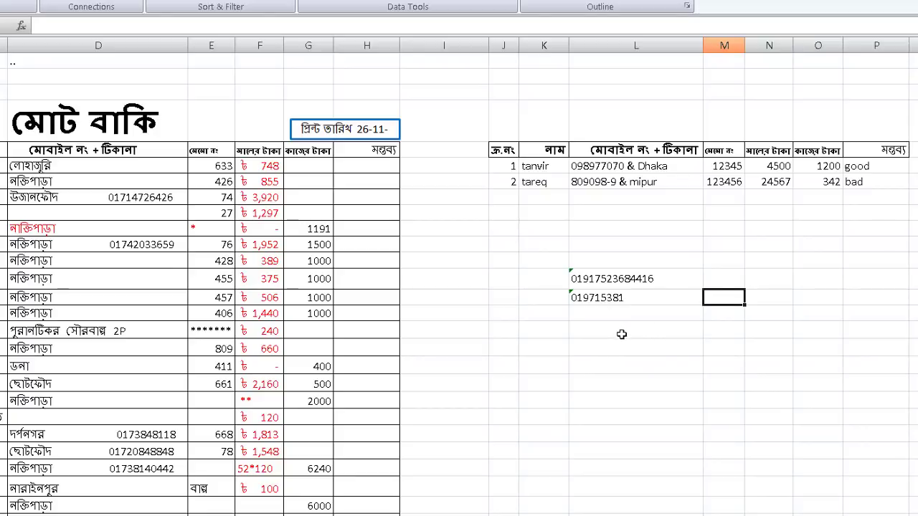
key(Return)
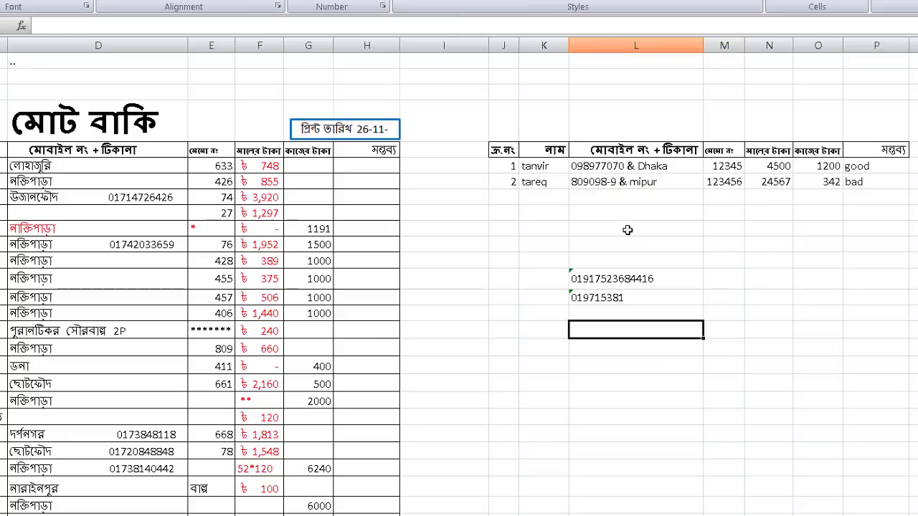
Apply the Text number format to the empty column L cells below the table
drag(600, 216, 629, 447)
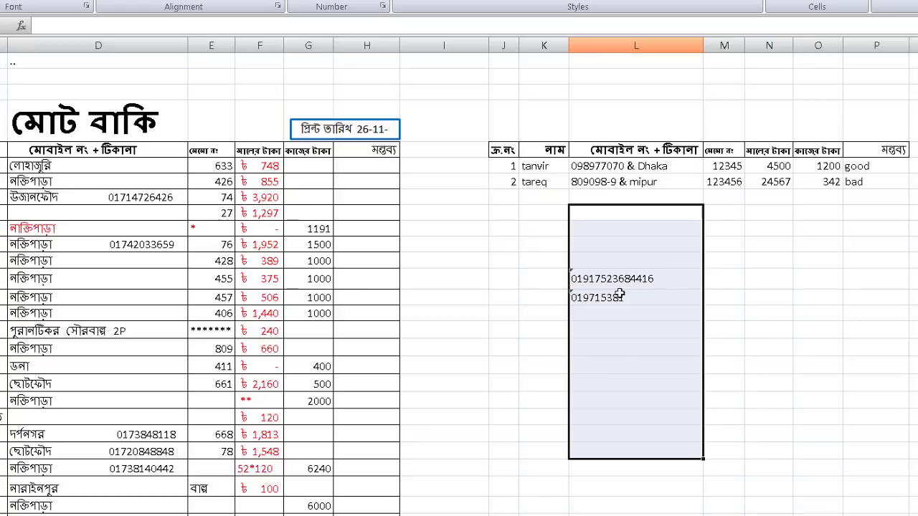
right_click(638, 272)
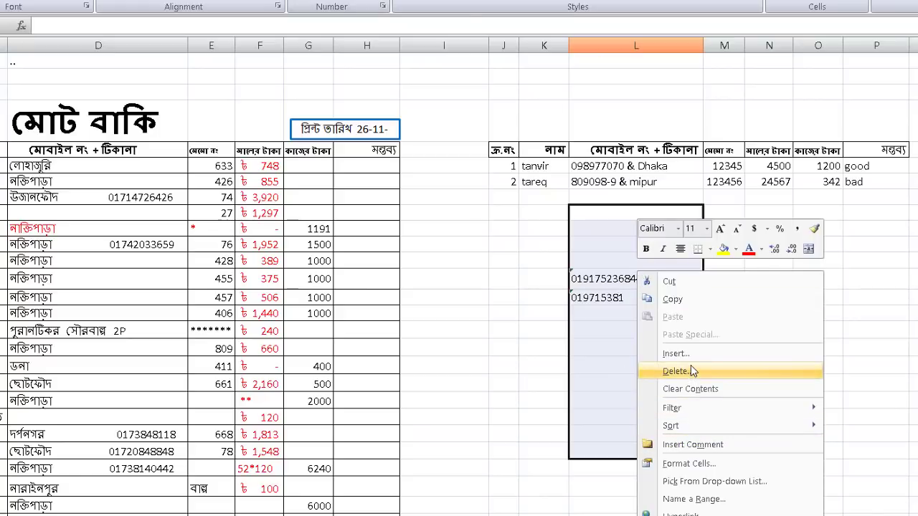
click(687, 464)
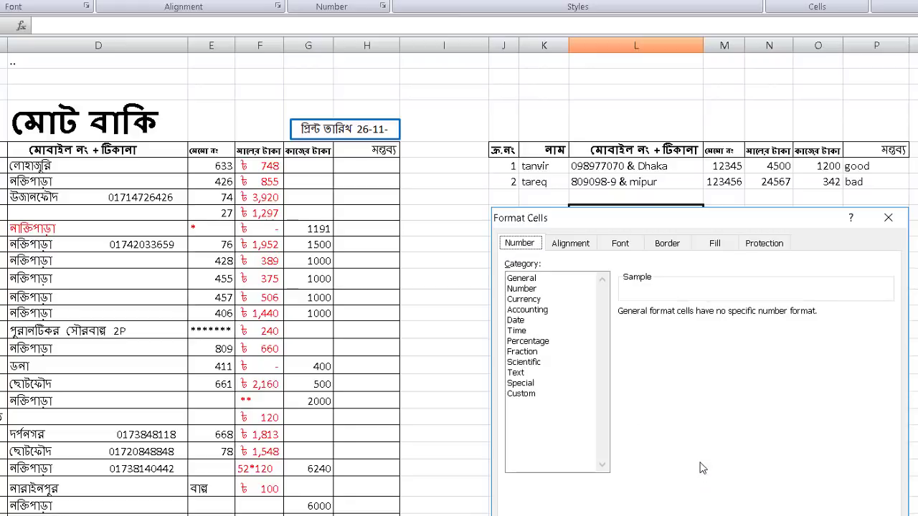
click(516, 372)
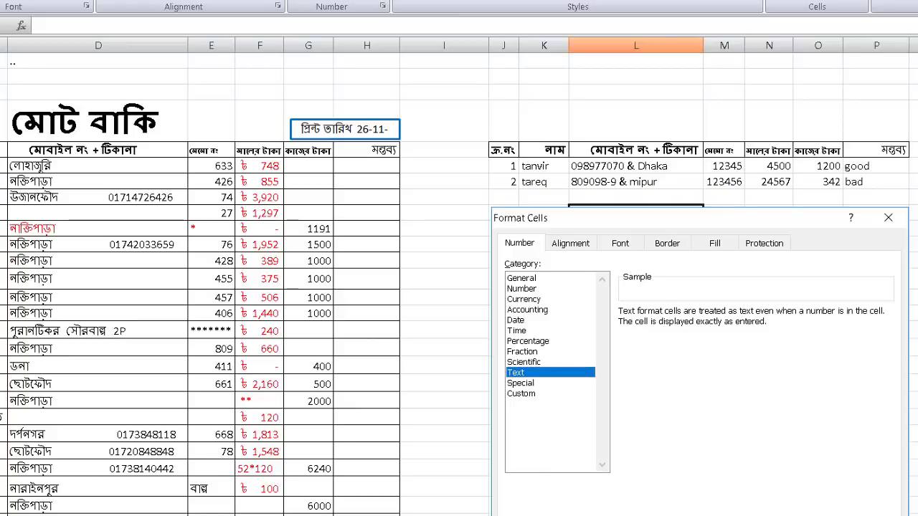
key(Return)
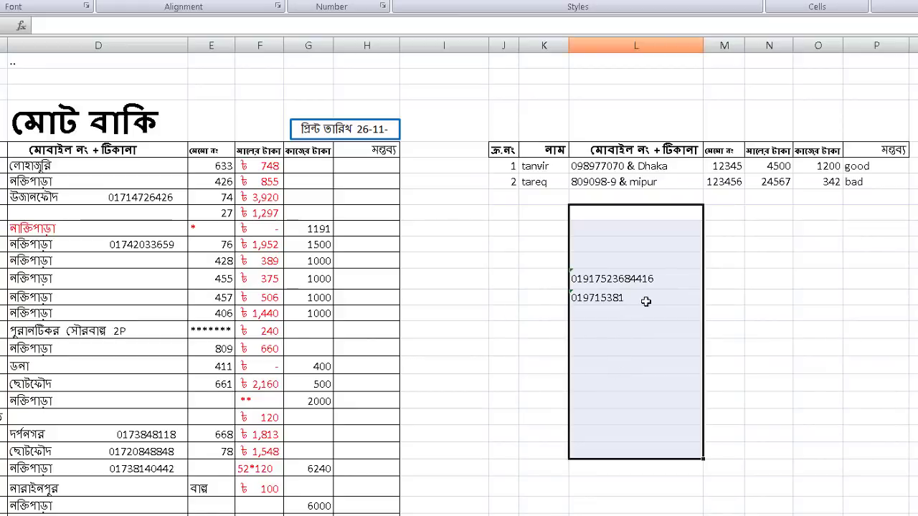
click(649, 365)
Type a third mobile number starting with 0 into a Text-formatted L cell, without an apostrophe
drag(636, 213, 669, 440)
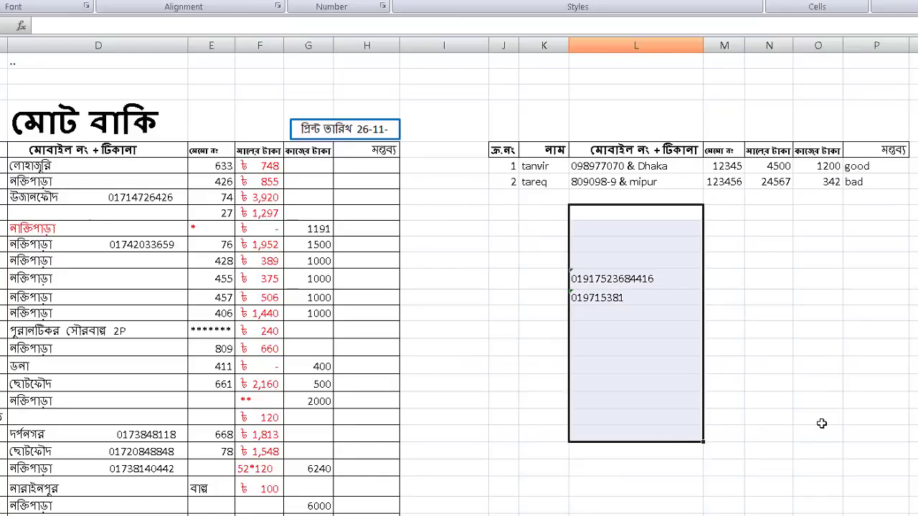
click(663, 366)
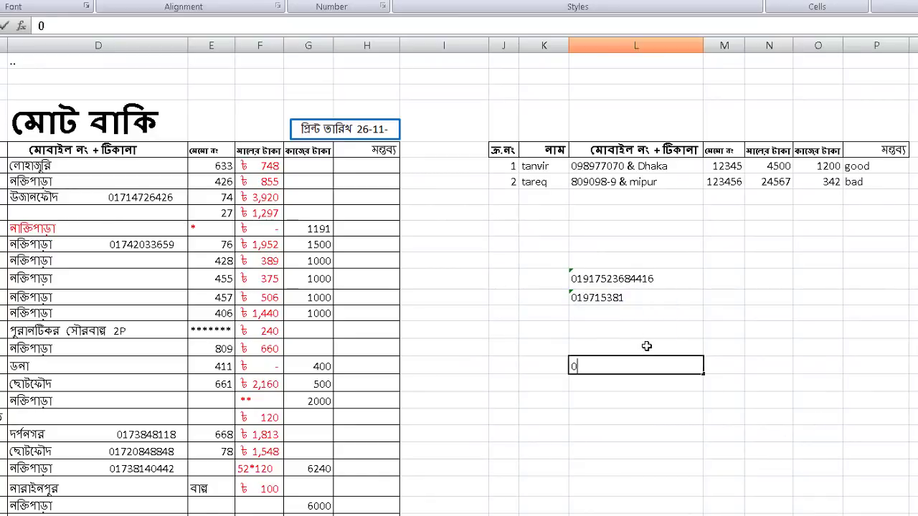
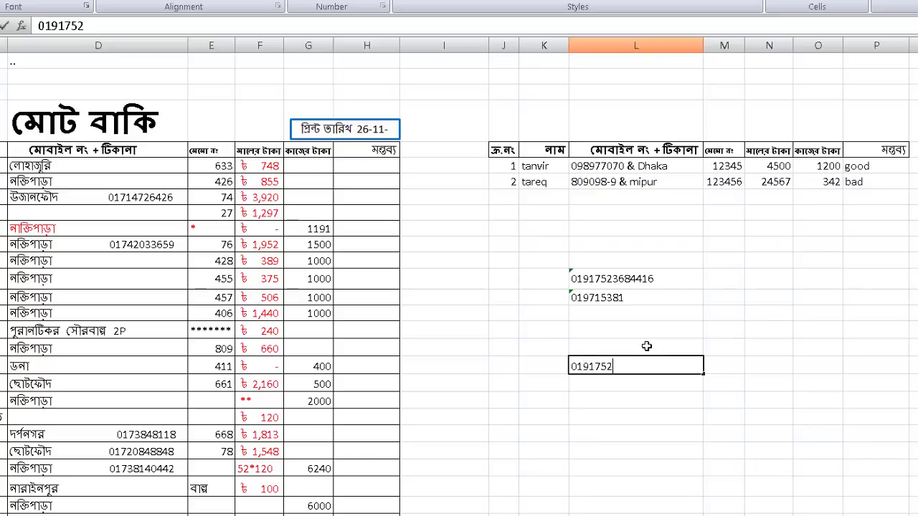
key(Tab)
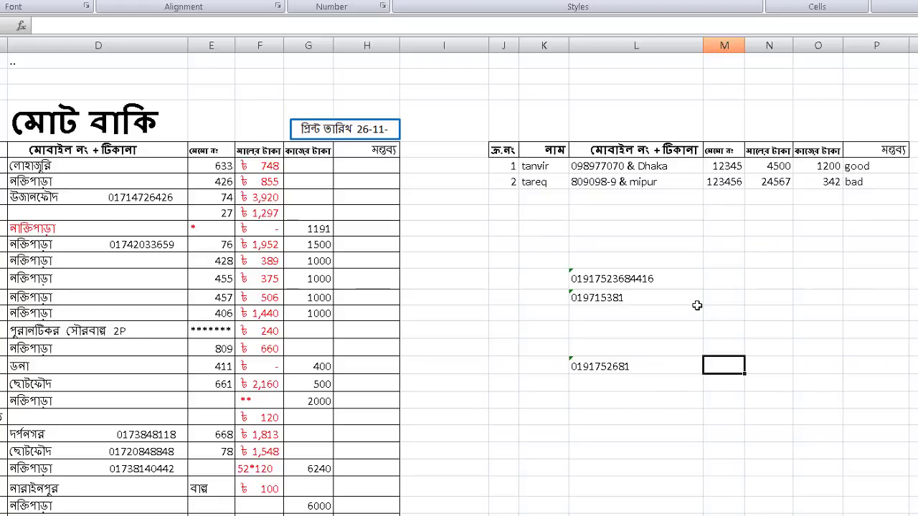
mouse_move(670, 515)
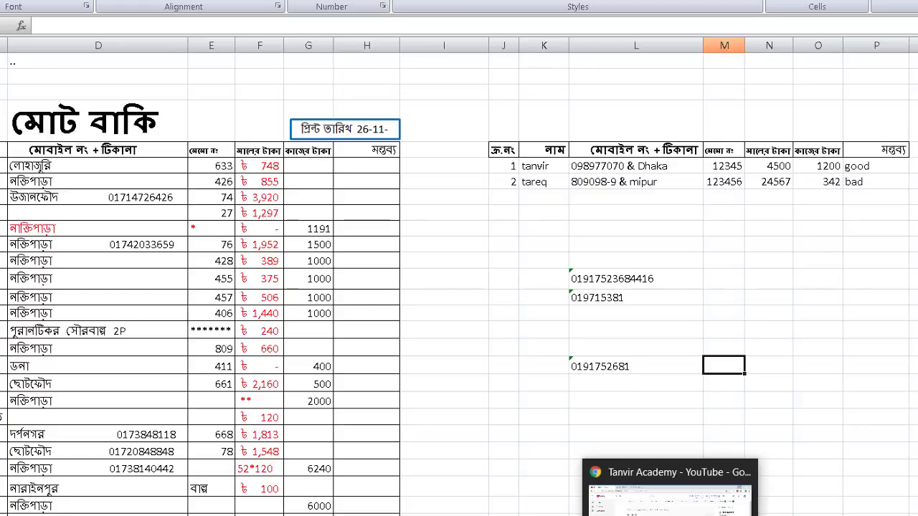
click(860, 515)
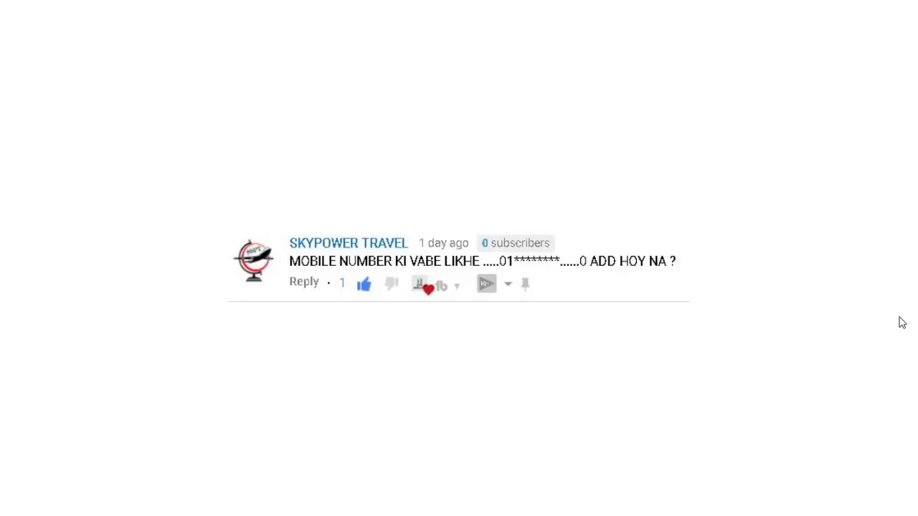
click(903, 323)
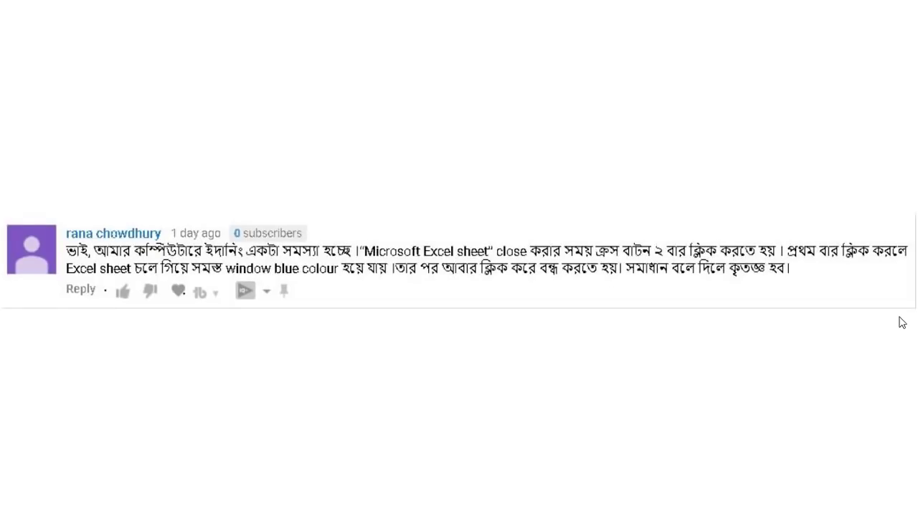